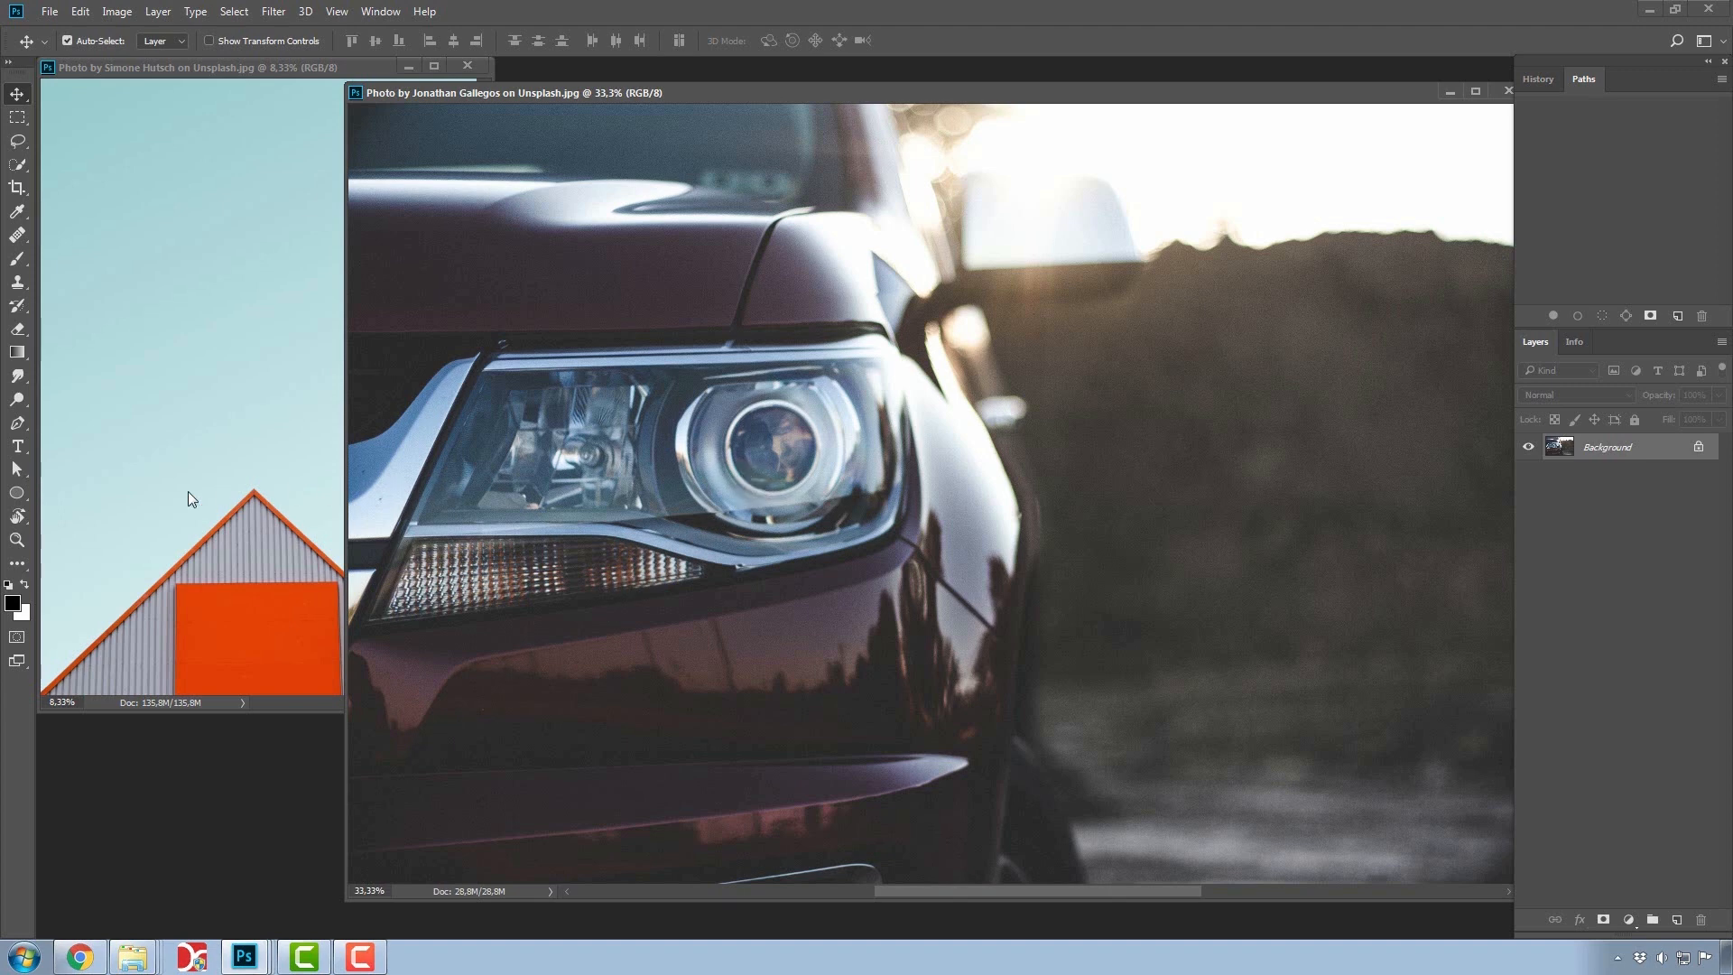
Activate the Pen tool and dock both floating photo windows as tabs
{"action": "left_click", "coordinate": [17, 422]}
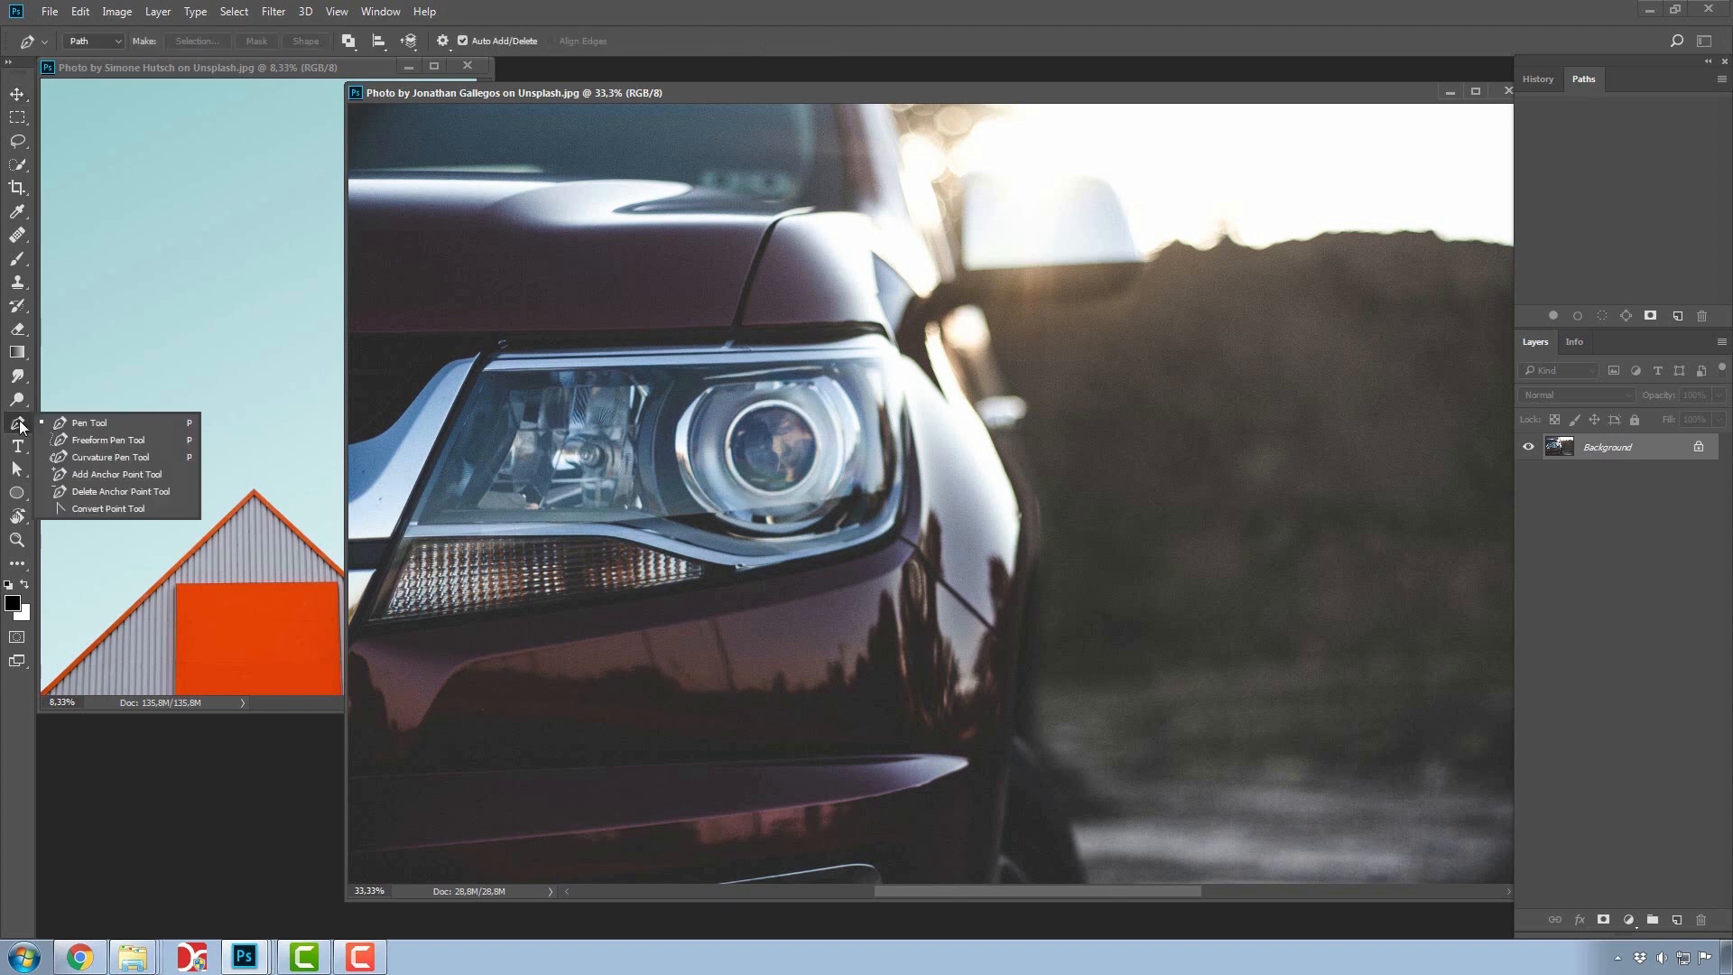
{"action": "left_click", "coordinate": [106, 422]}
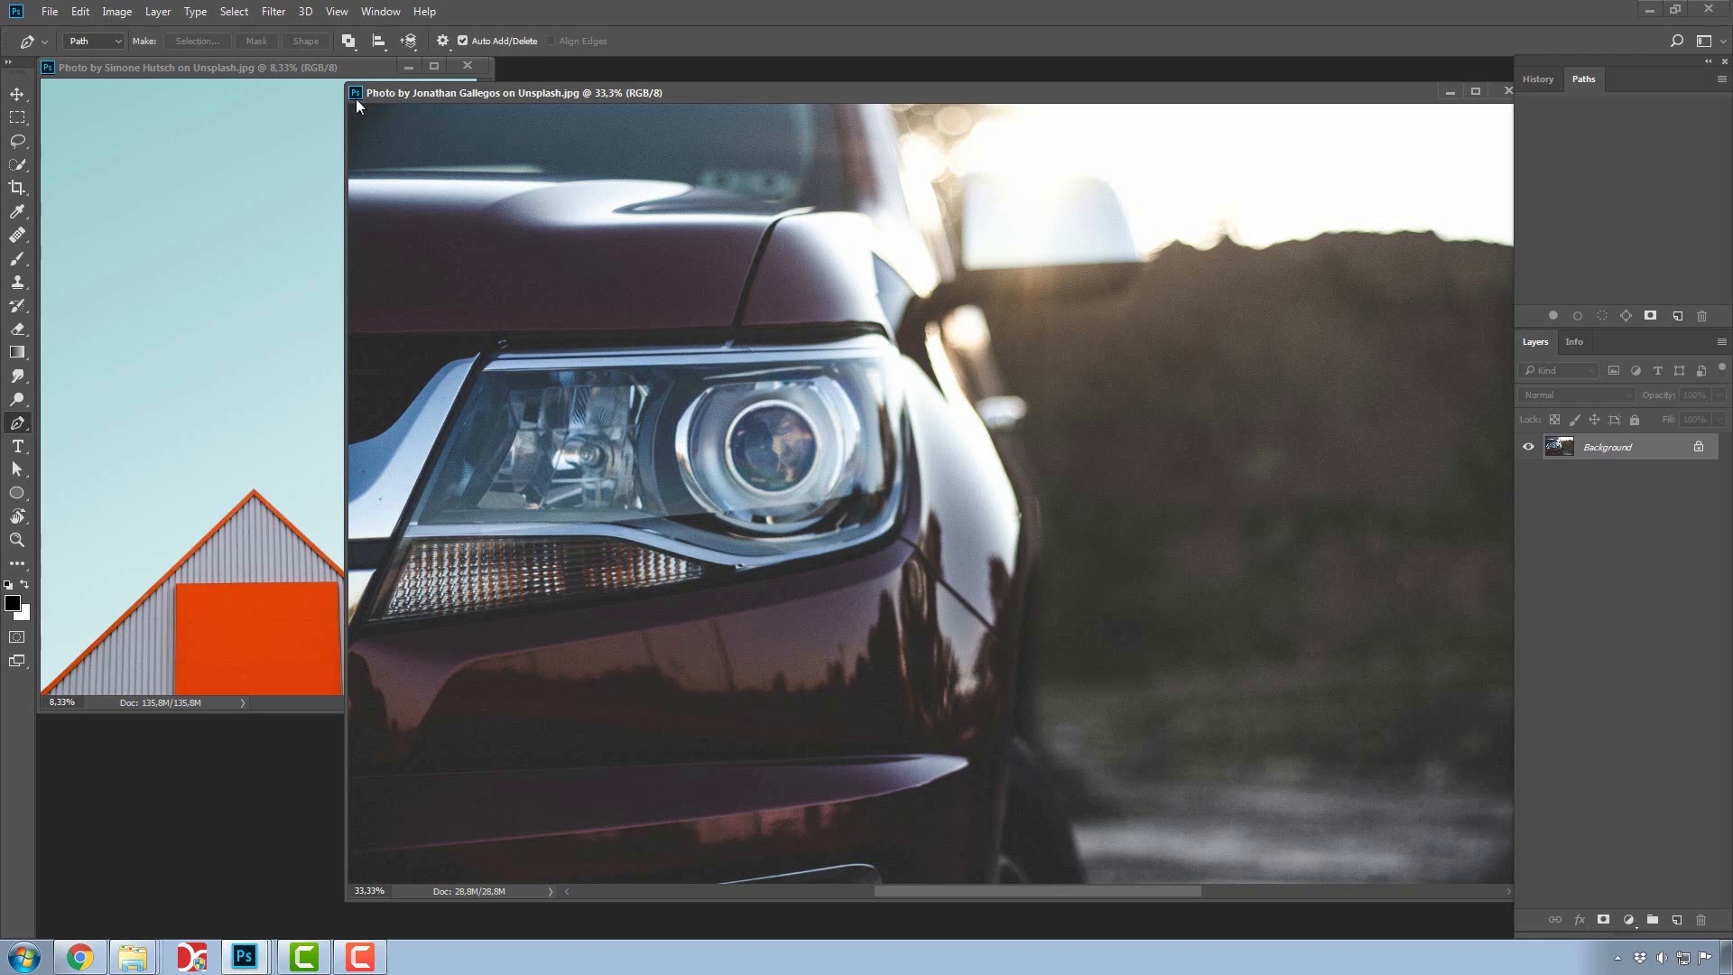
{"action": "left_click_drag", "start_coordinate": [301, 68], "coordinate": [361, 90]}
{"action": "left_click_drag", "start_coordinate": [572, 90], "coordinate": [601, 66]}
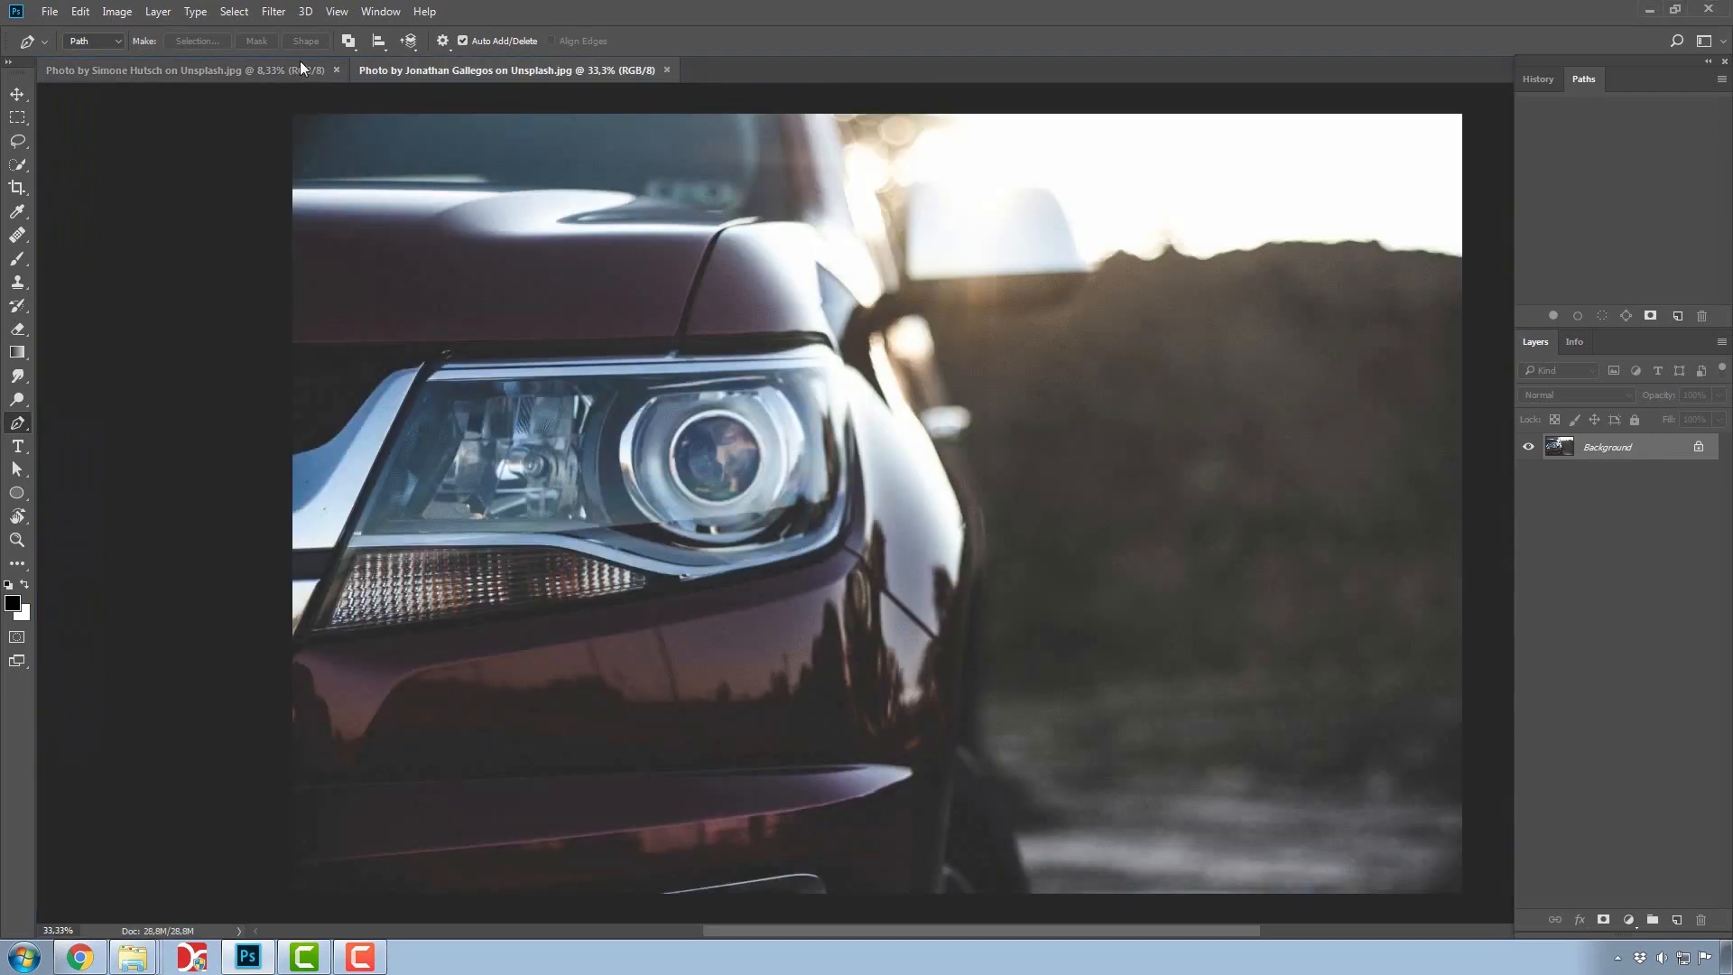
Bring up the barn photo at about 15% zoom and activate the standard Pen tool
{"action": "left_click", "coordinate": [291, 76]}
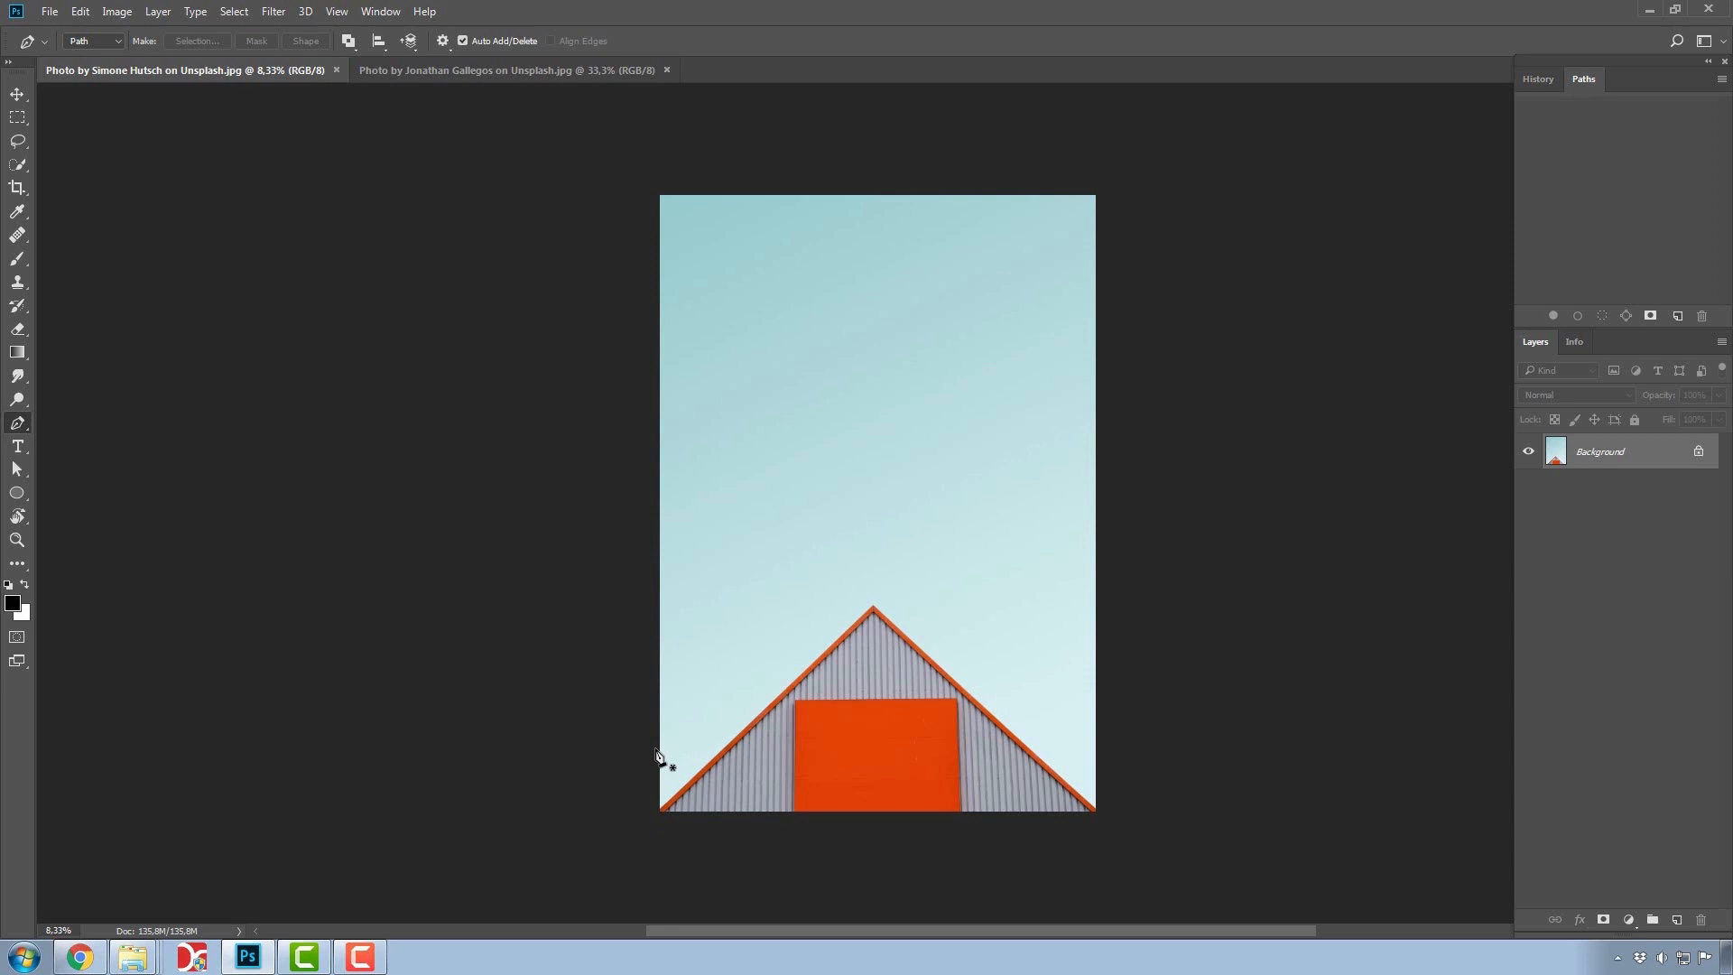
{"action": "left_click_drag", "start_coordinate": [688, 763], "coordinate": [671, 684]}
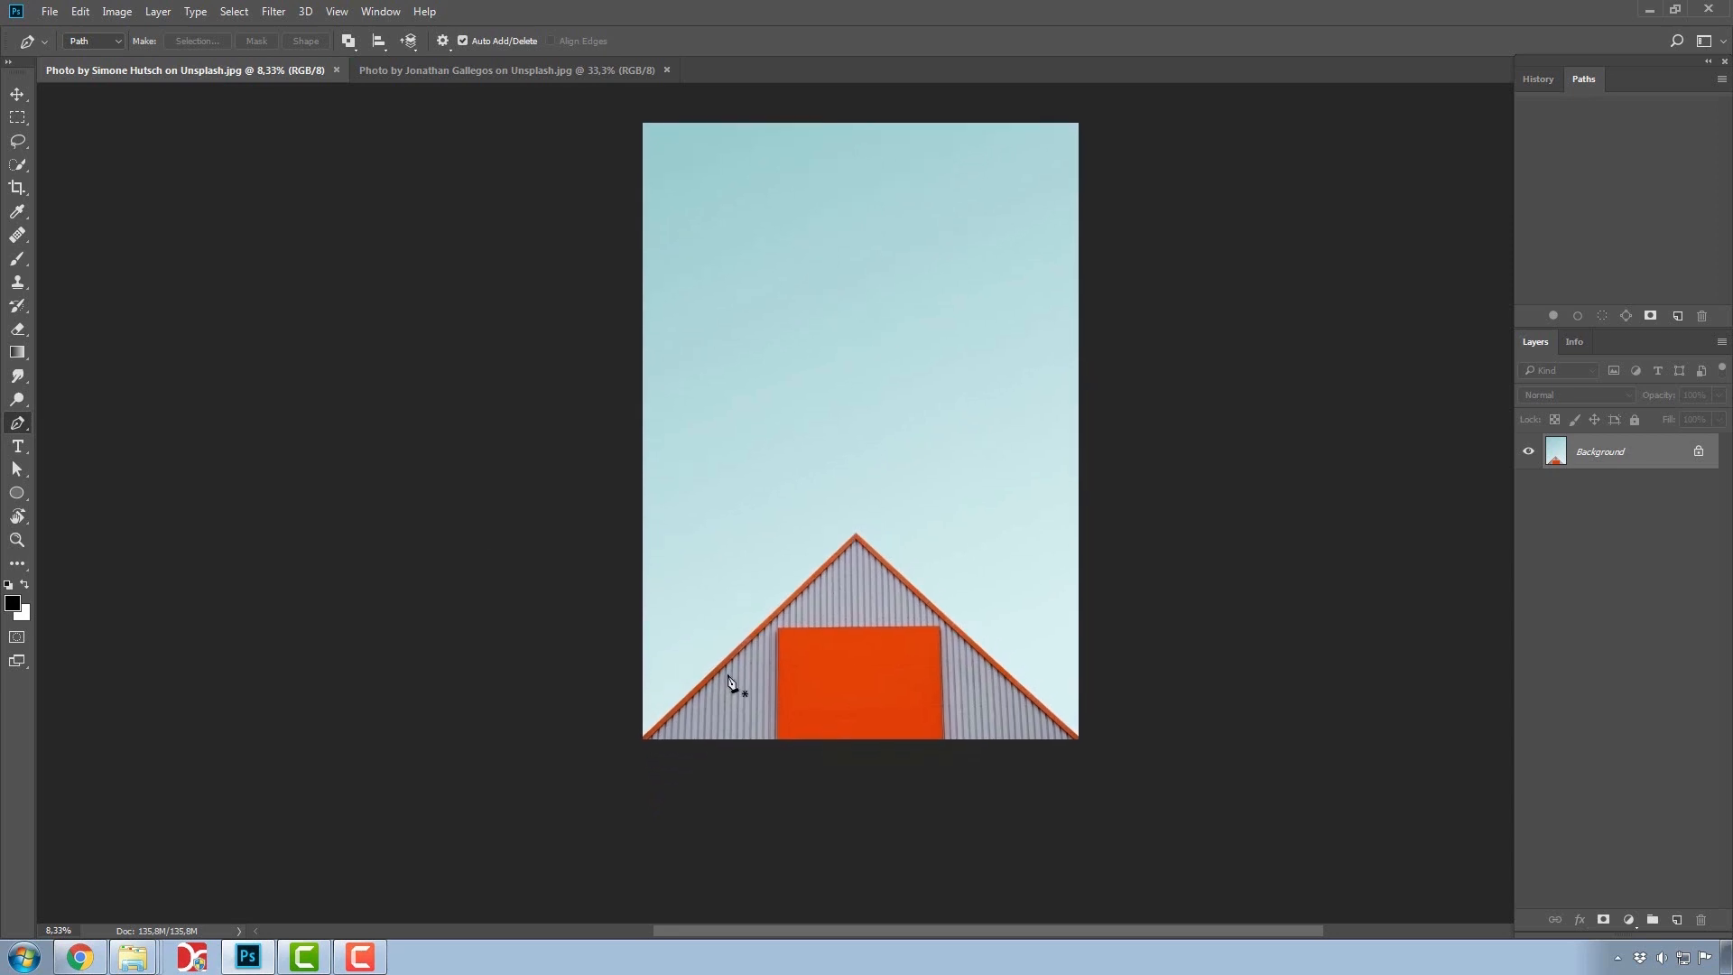
{"action": "left_click", "coordinate": [18, 540]}
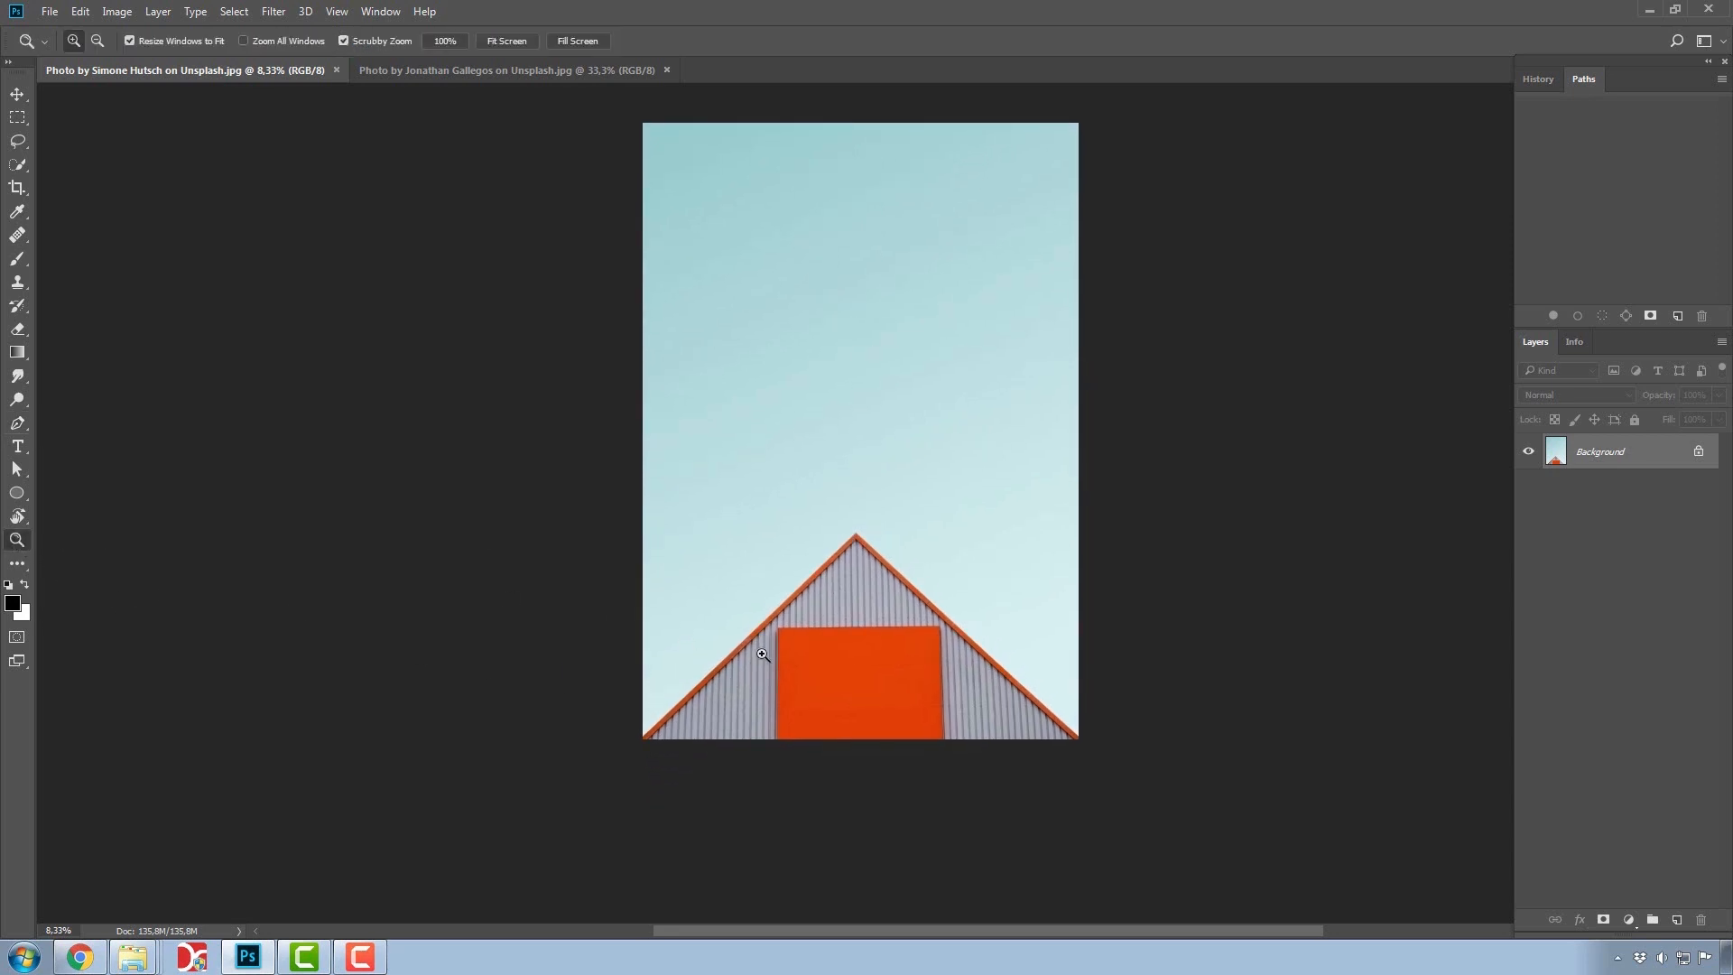
{"action": "left_click_drag", "start_coordinate": [762, 654], "coordinate": [935, 728]}
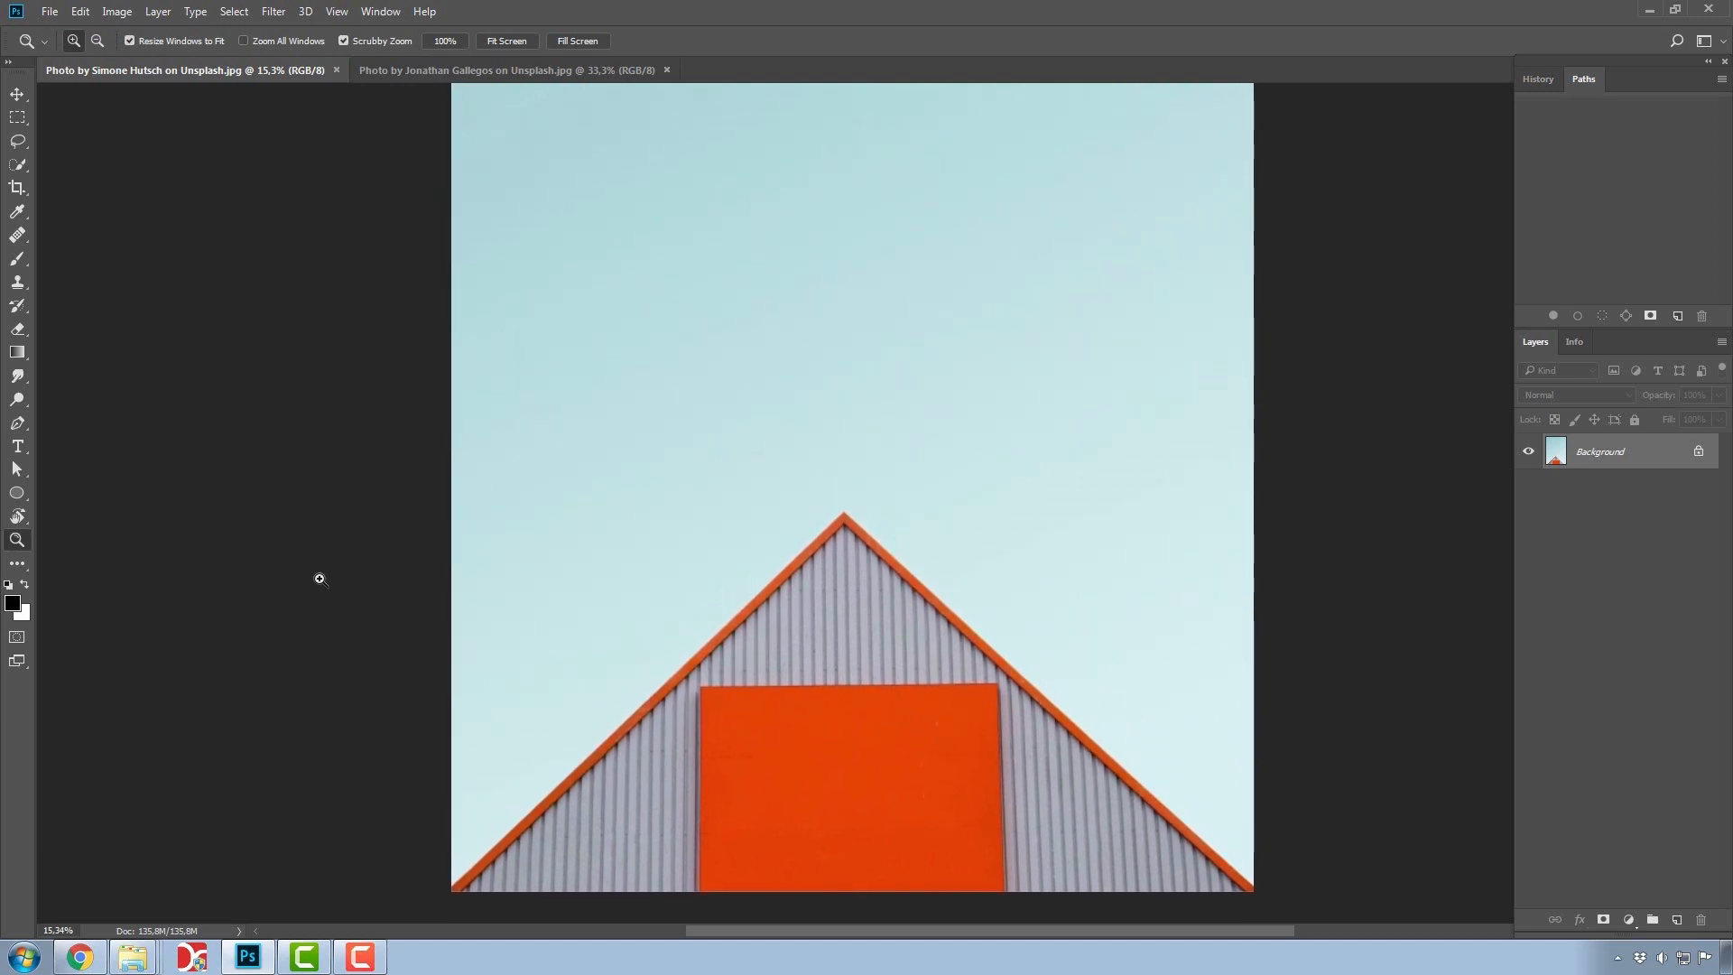
{"action": "key", "text": "p"}
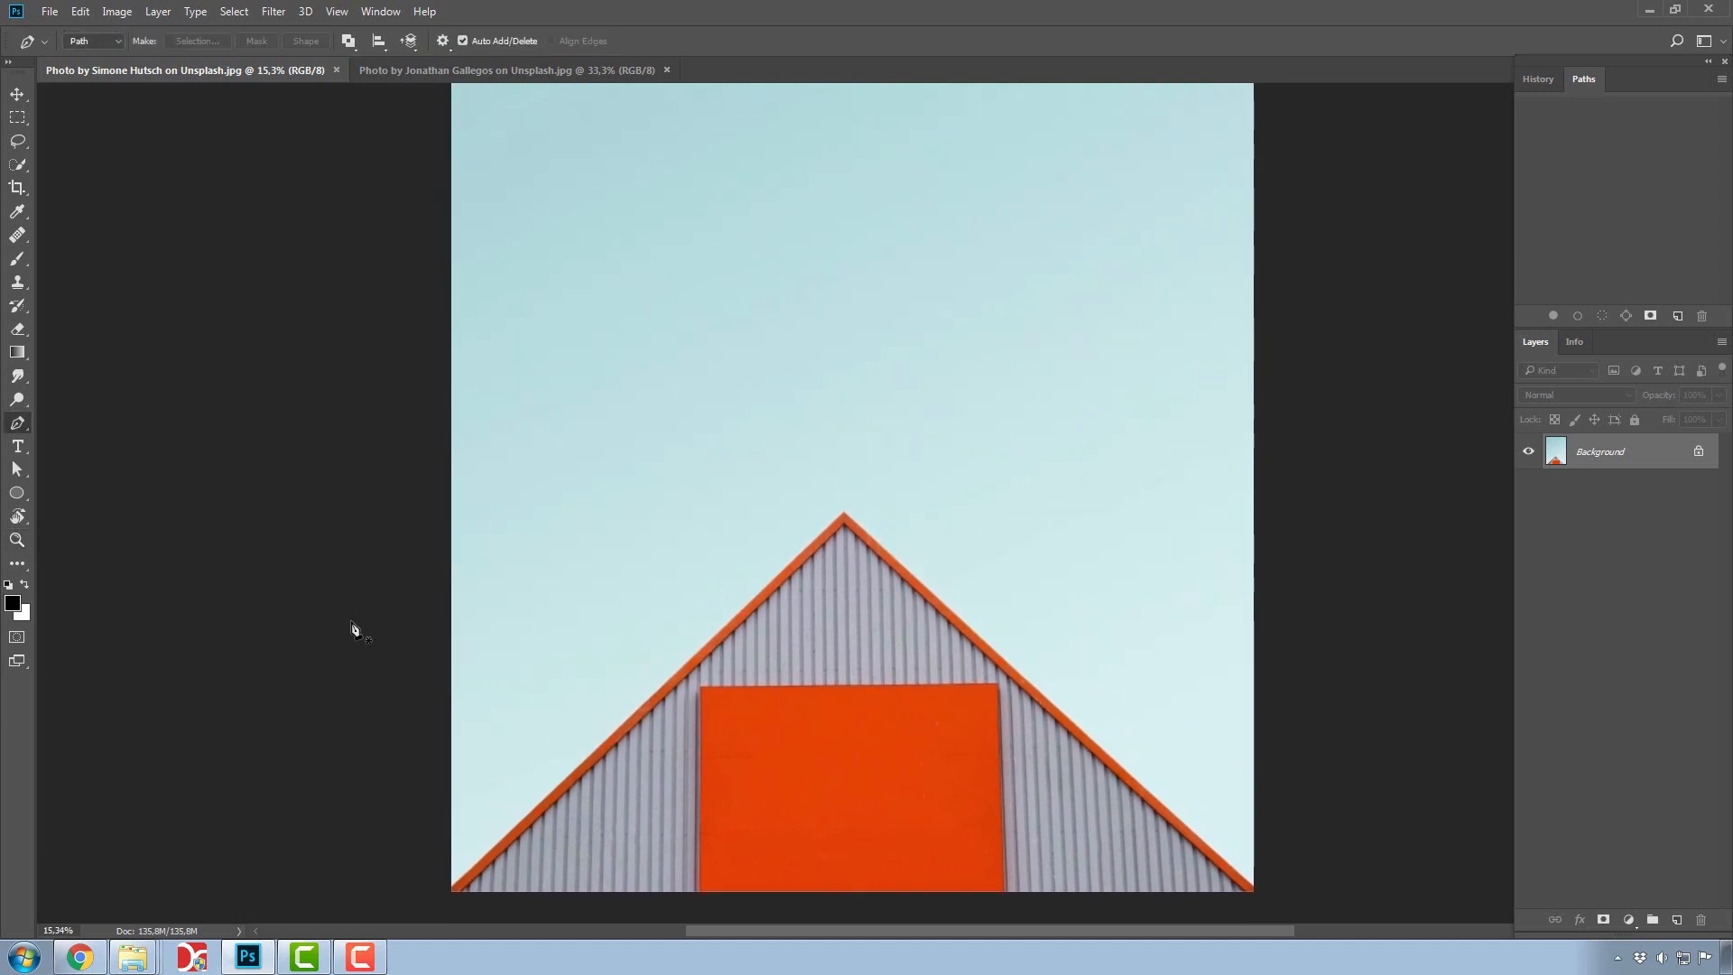
{"action": "right_click", "coordinate": [18, 424]}
{"action": "left_click", "coordinate": [68, 421]}
{"action": "left_click_drag", "start_coordinate": [639, 755], "coordinate": [650, 678]}
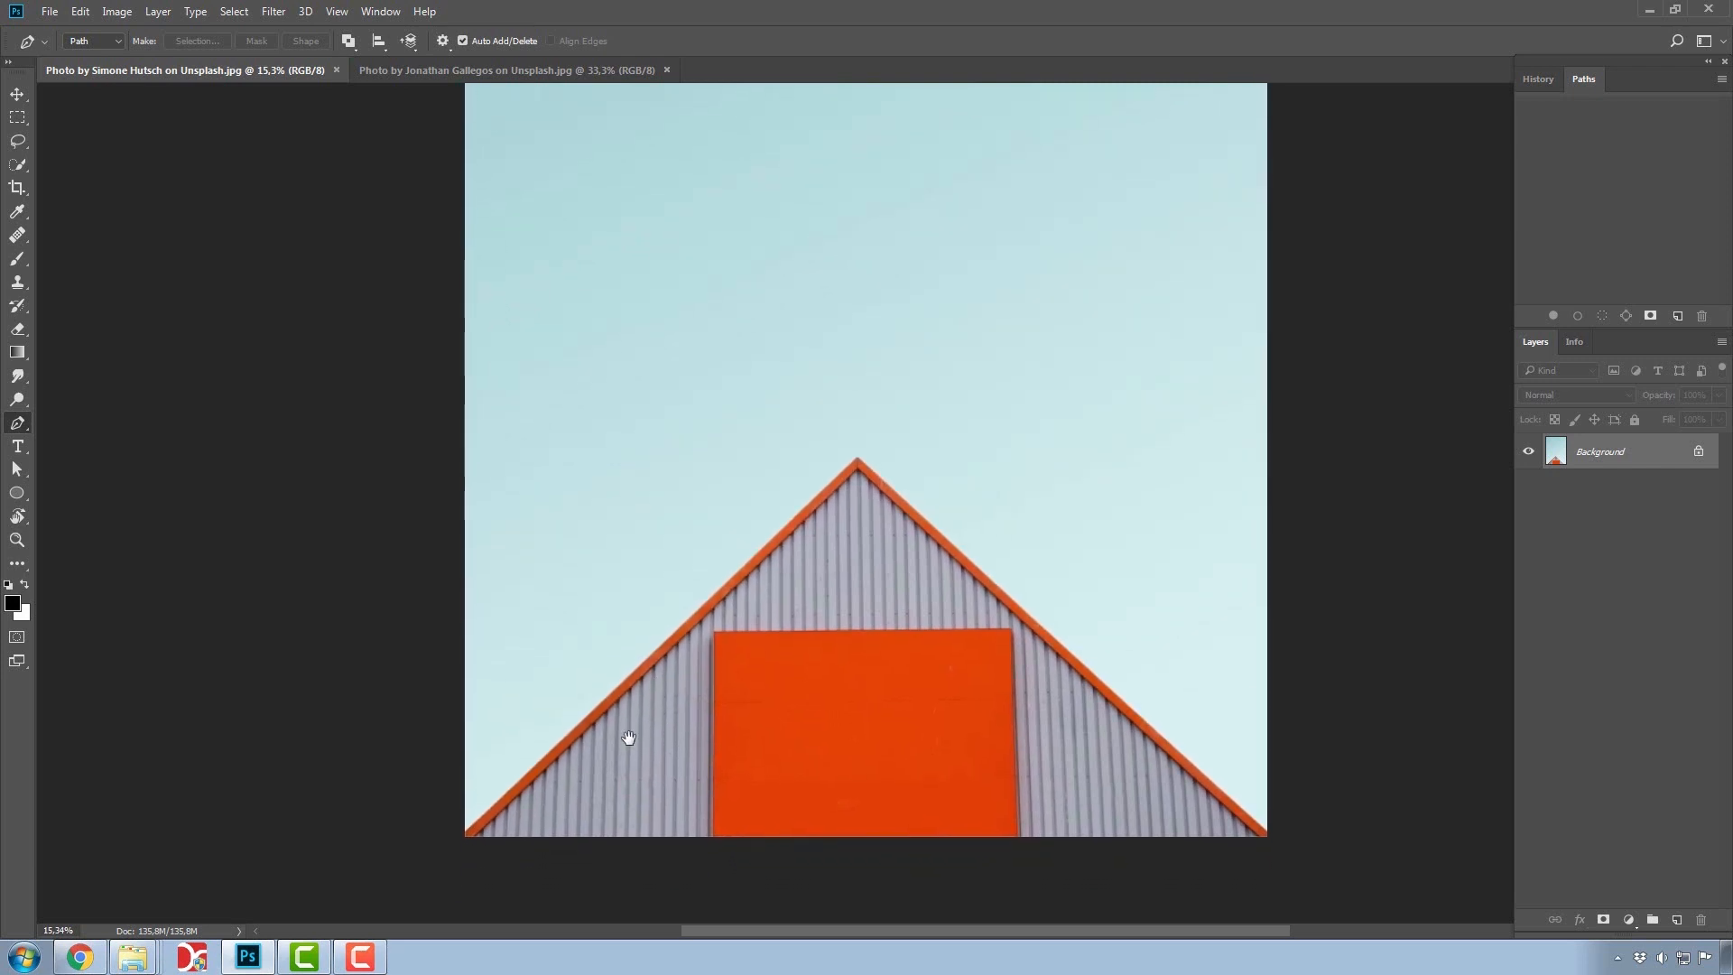
{"action": "right_click", "coordinate": [20, 423]}
{"action": "left_click", "coordinate": [109, 426]}
Draw a closed practice path over the barn's roof edge and an open curved practice path in the sky
{"action": "left_click", "coordinate": [577, 533]}
{"action": "left_click", "coordinate": [782, 522]}
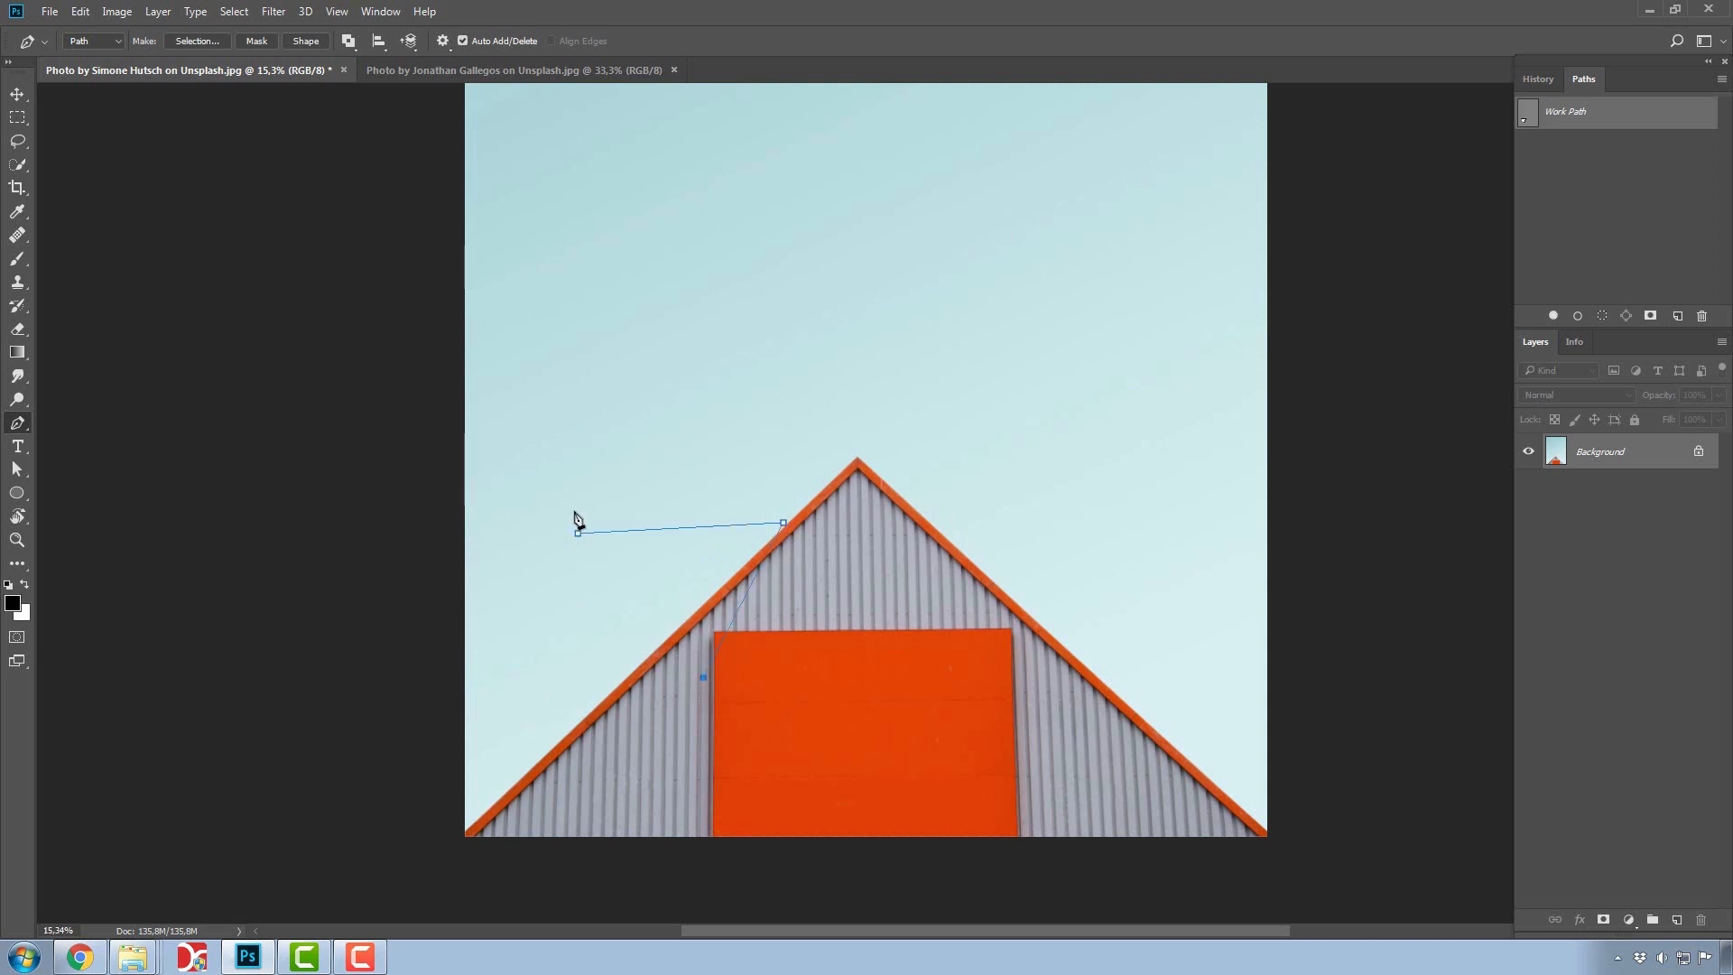
{"action": "left_click_drag", "start_coordinate": [578, 534], "coordinate": [668, 469]}
{"action": "left_click", "coordinate": [916, 426]}
{"action": "left_click_drag", "start_coordinate": [1110, 414], "coordinate": [1118, 415]}
{"action": "left_click_drag", "start_coordinate": [1089, 550], "coordinate": [983, 547]}
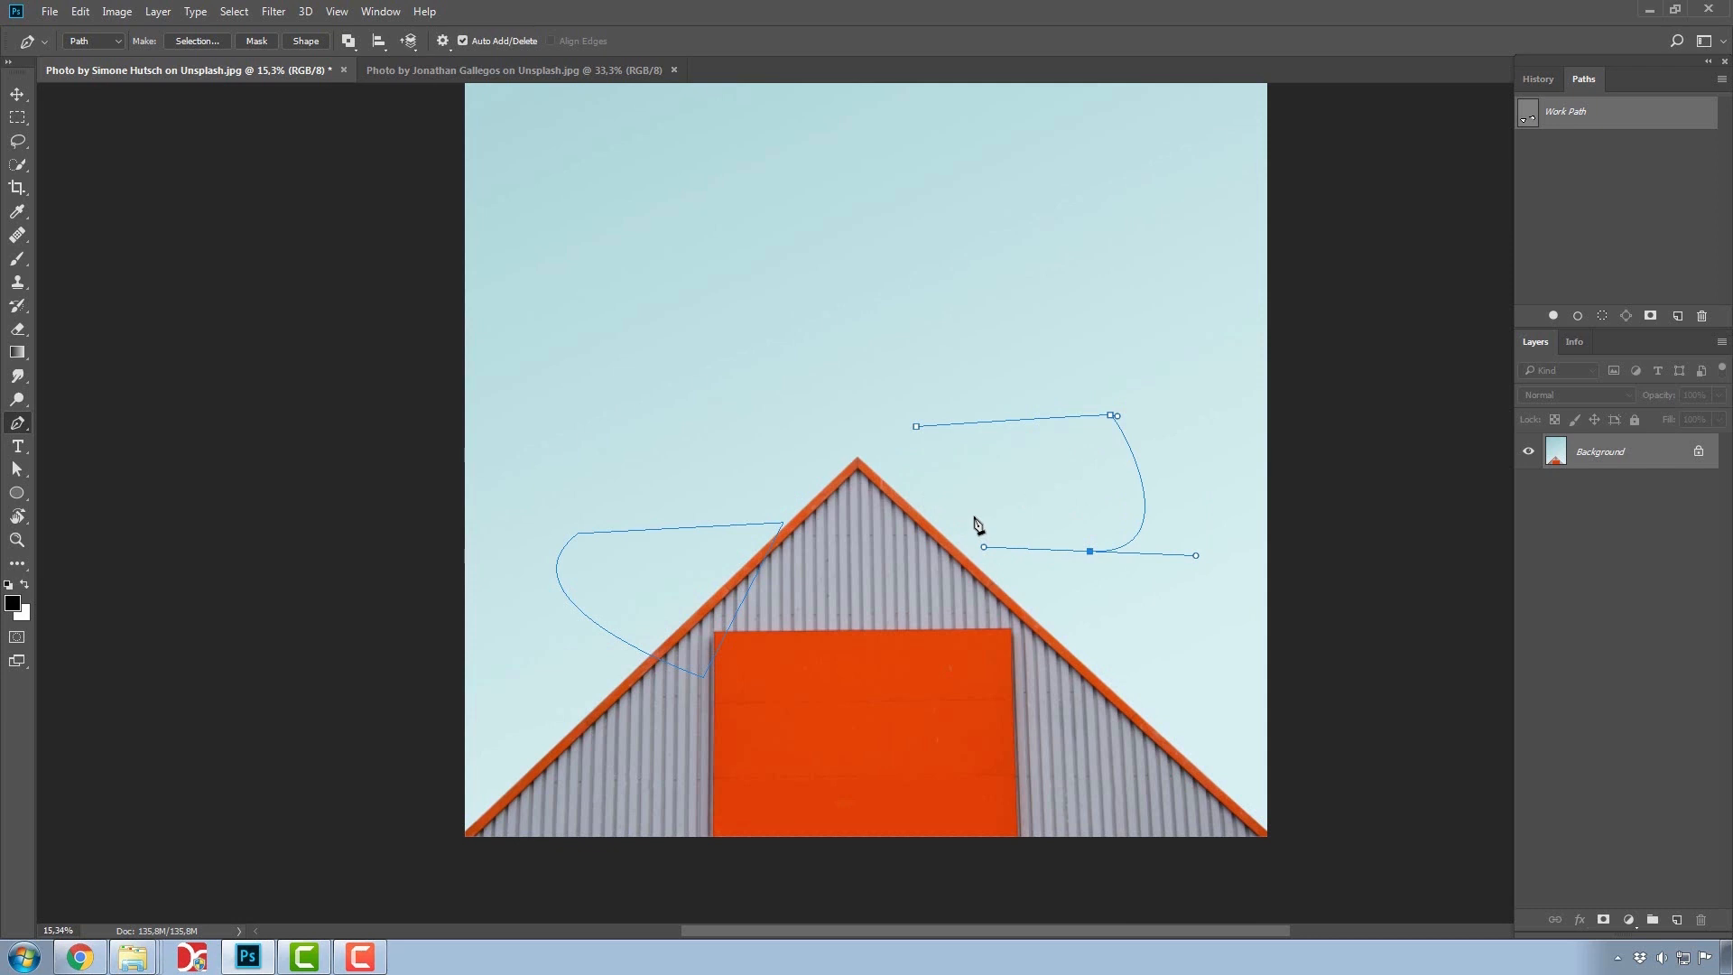
Revert the barn photo to its Open history state and return to the path list
{"action": "left_click", "coordinate": [1540, 79]}
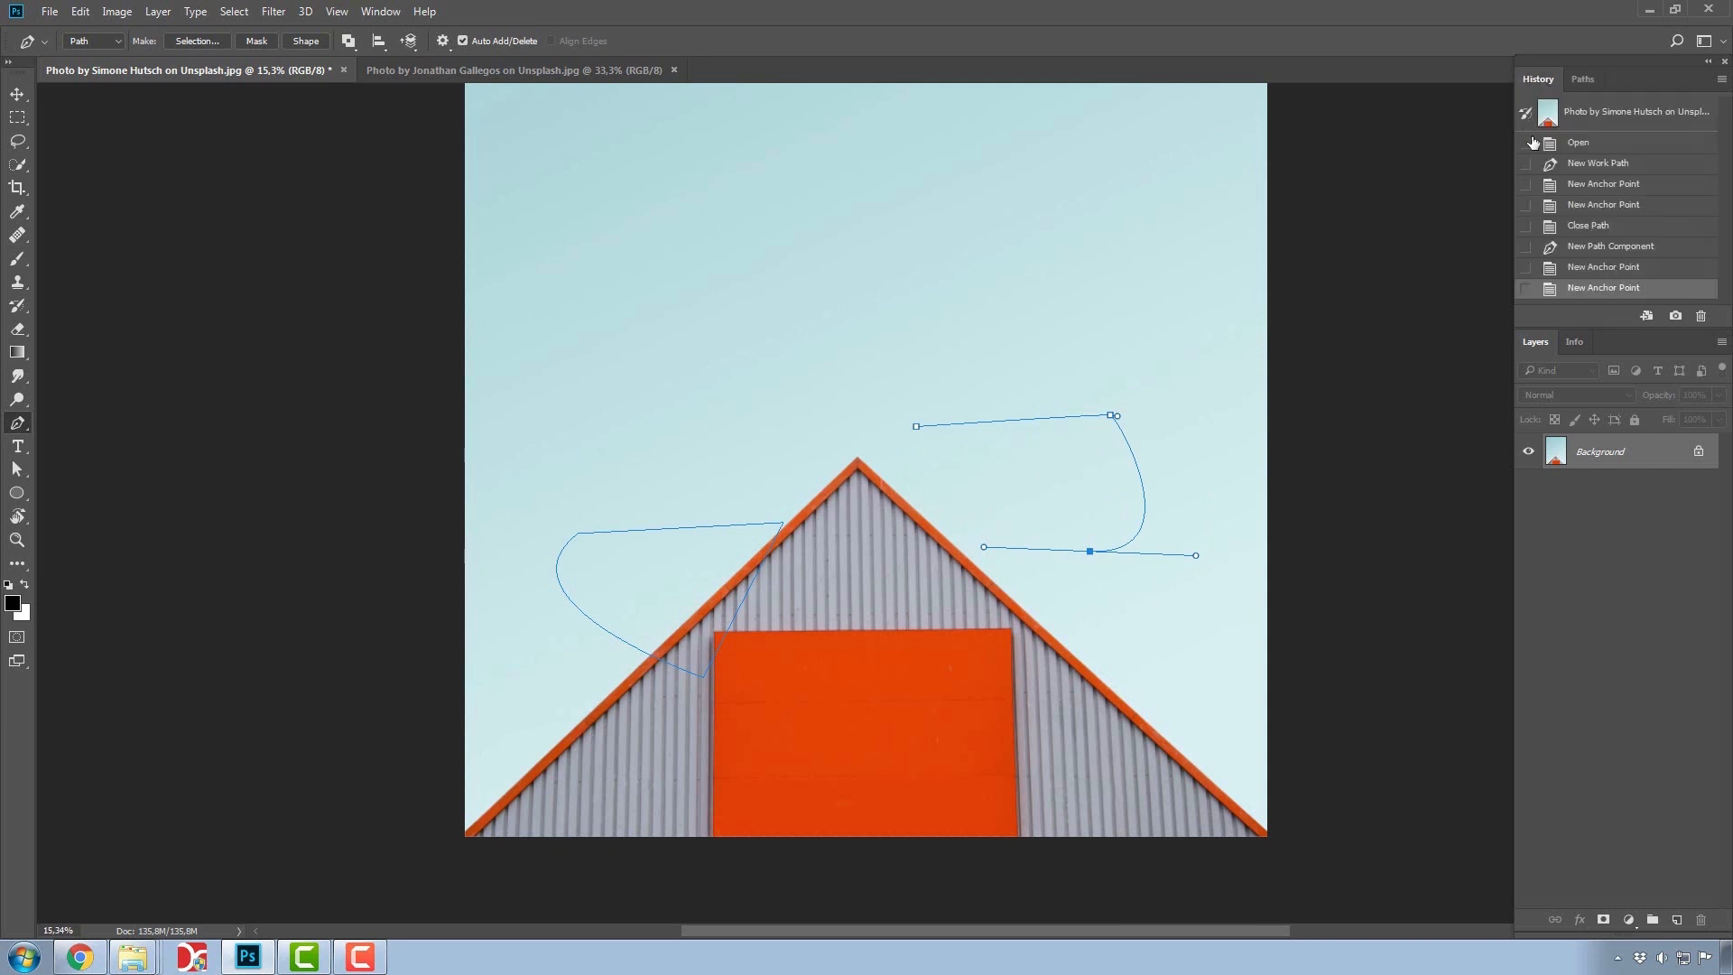
{"action": "left_click", "coordinate": [1578, 145]}
{"action": "left_click", "coordinate": [1584, 80]}
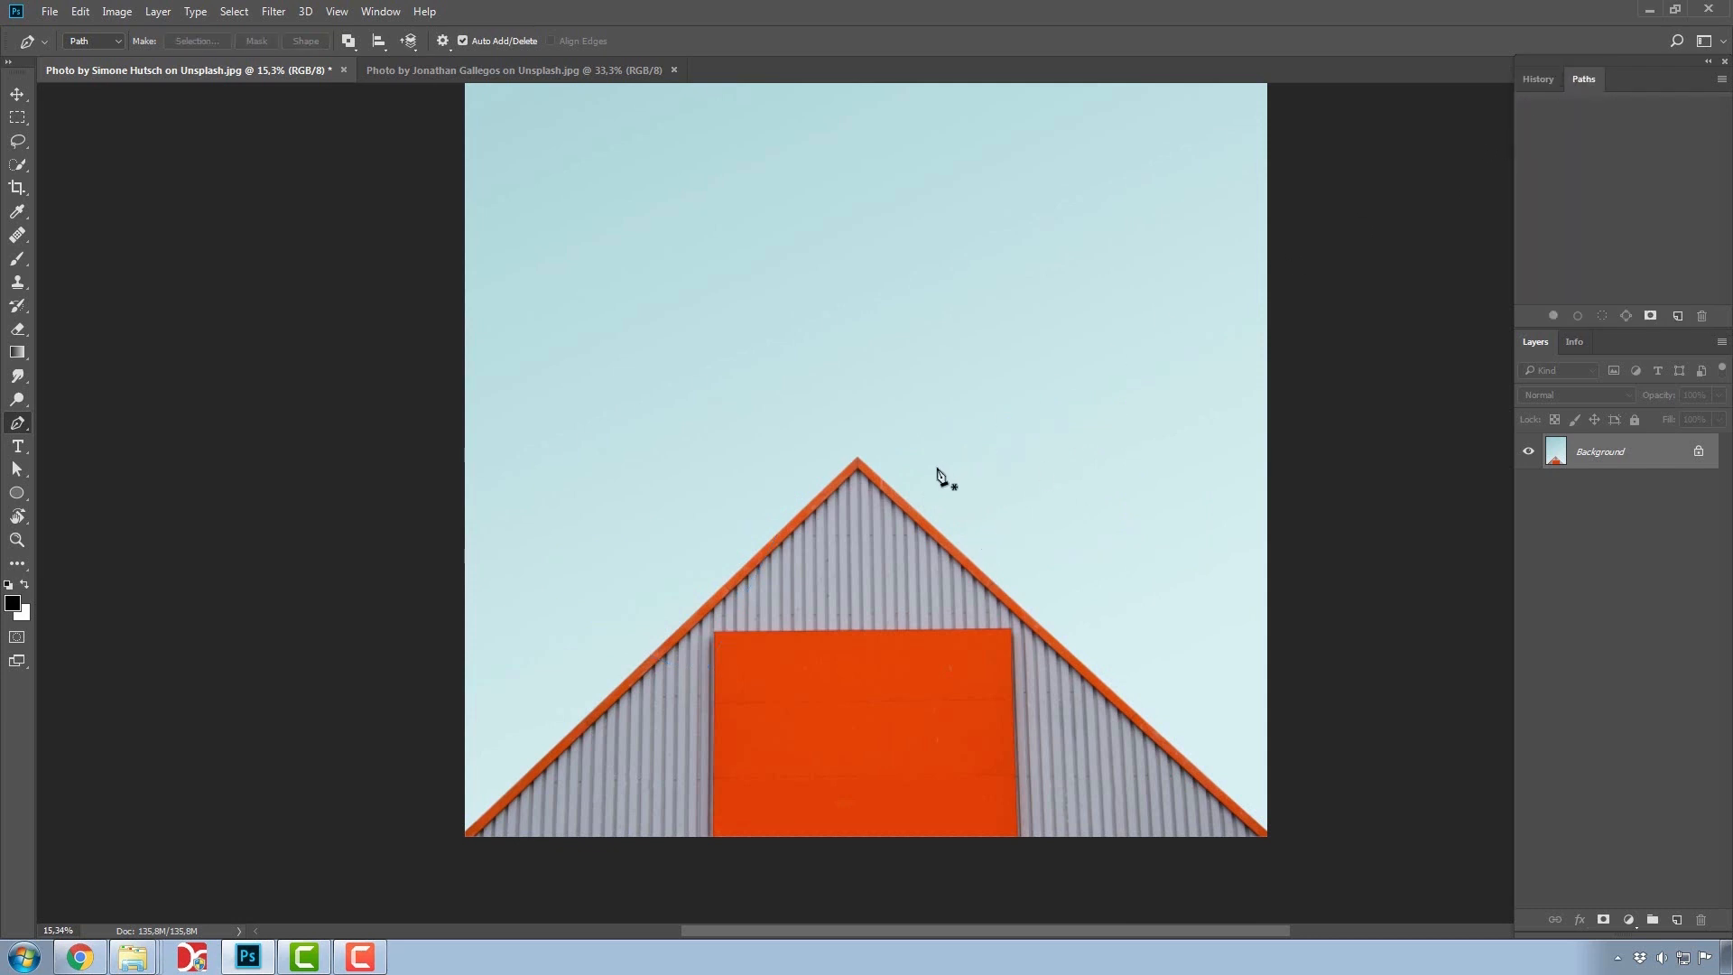
Trace the barn with a closed triangular path through both base corners and the roof peak, fine-tuning the peak and one base anchor
{"action": "scroll", "coordinate": [785, 668], "scroll_direction": "right", "scroll_amount": 2}
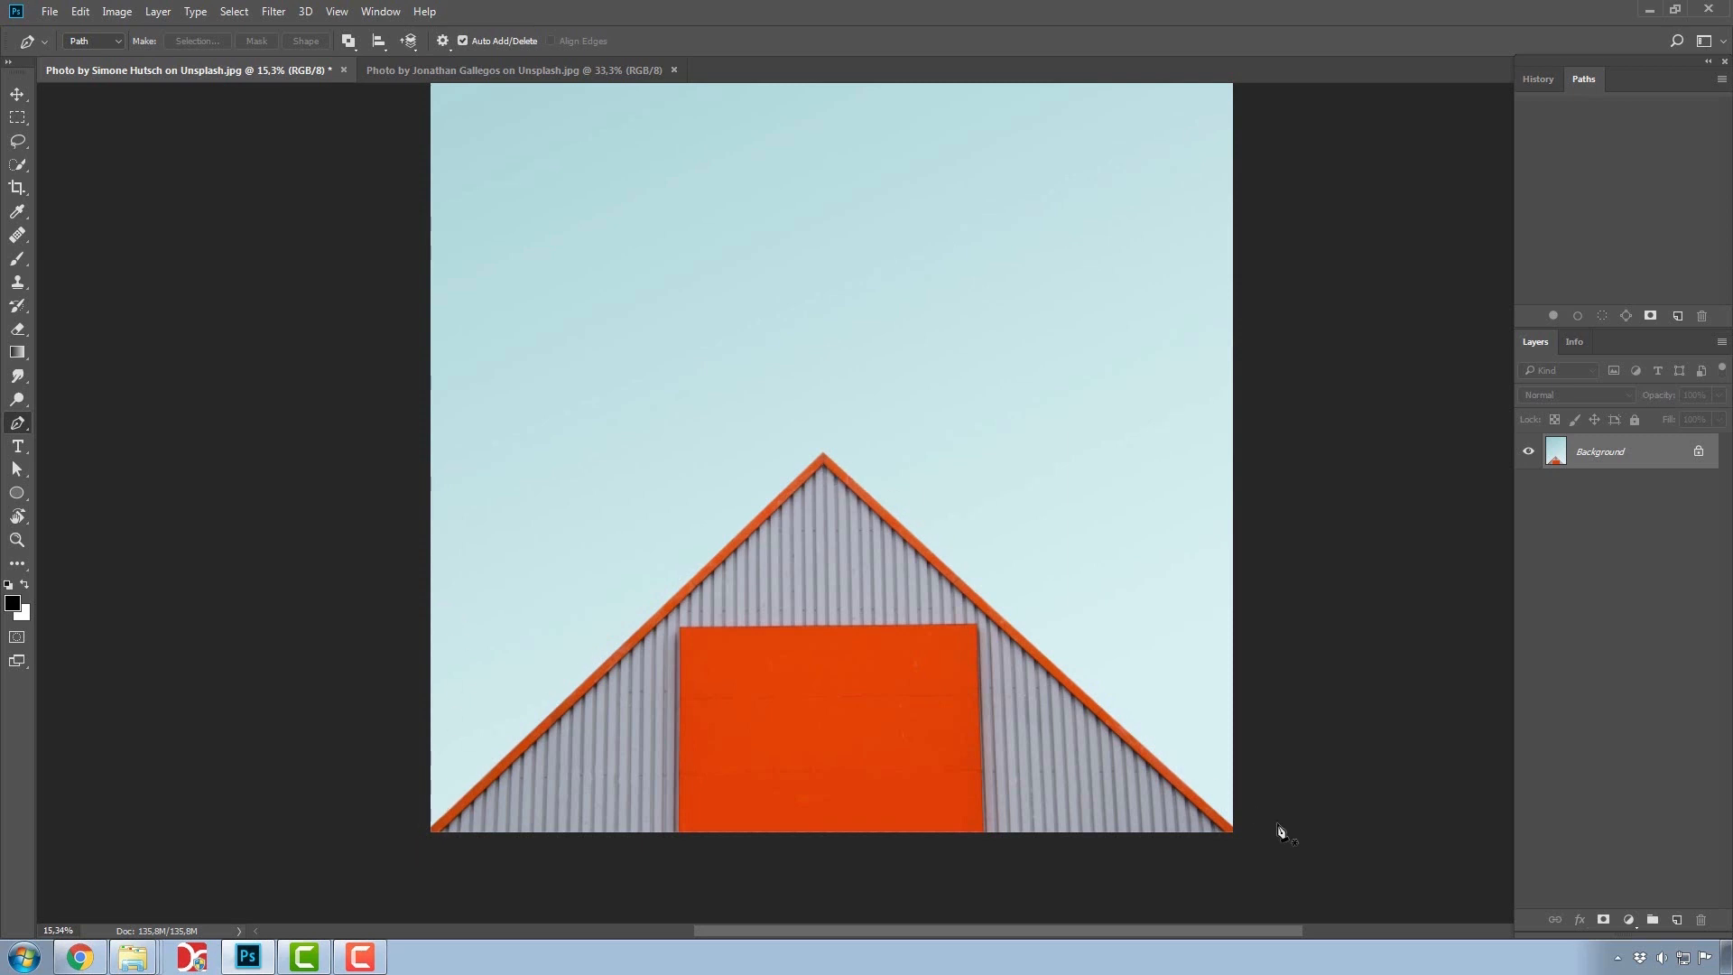
{"action": "left_click", "coordinate": [424, 836]}
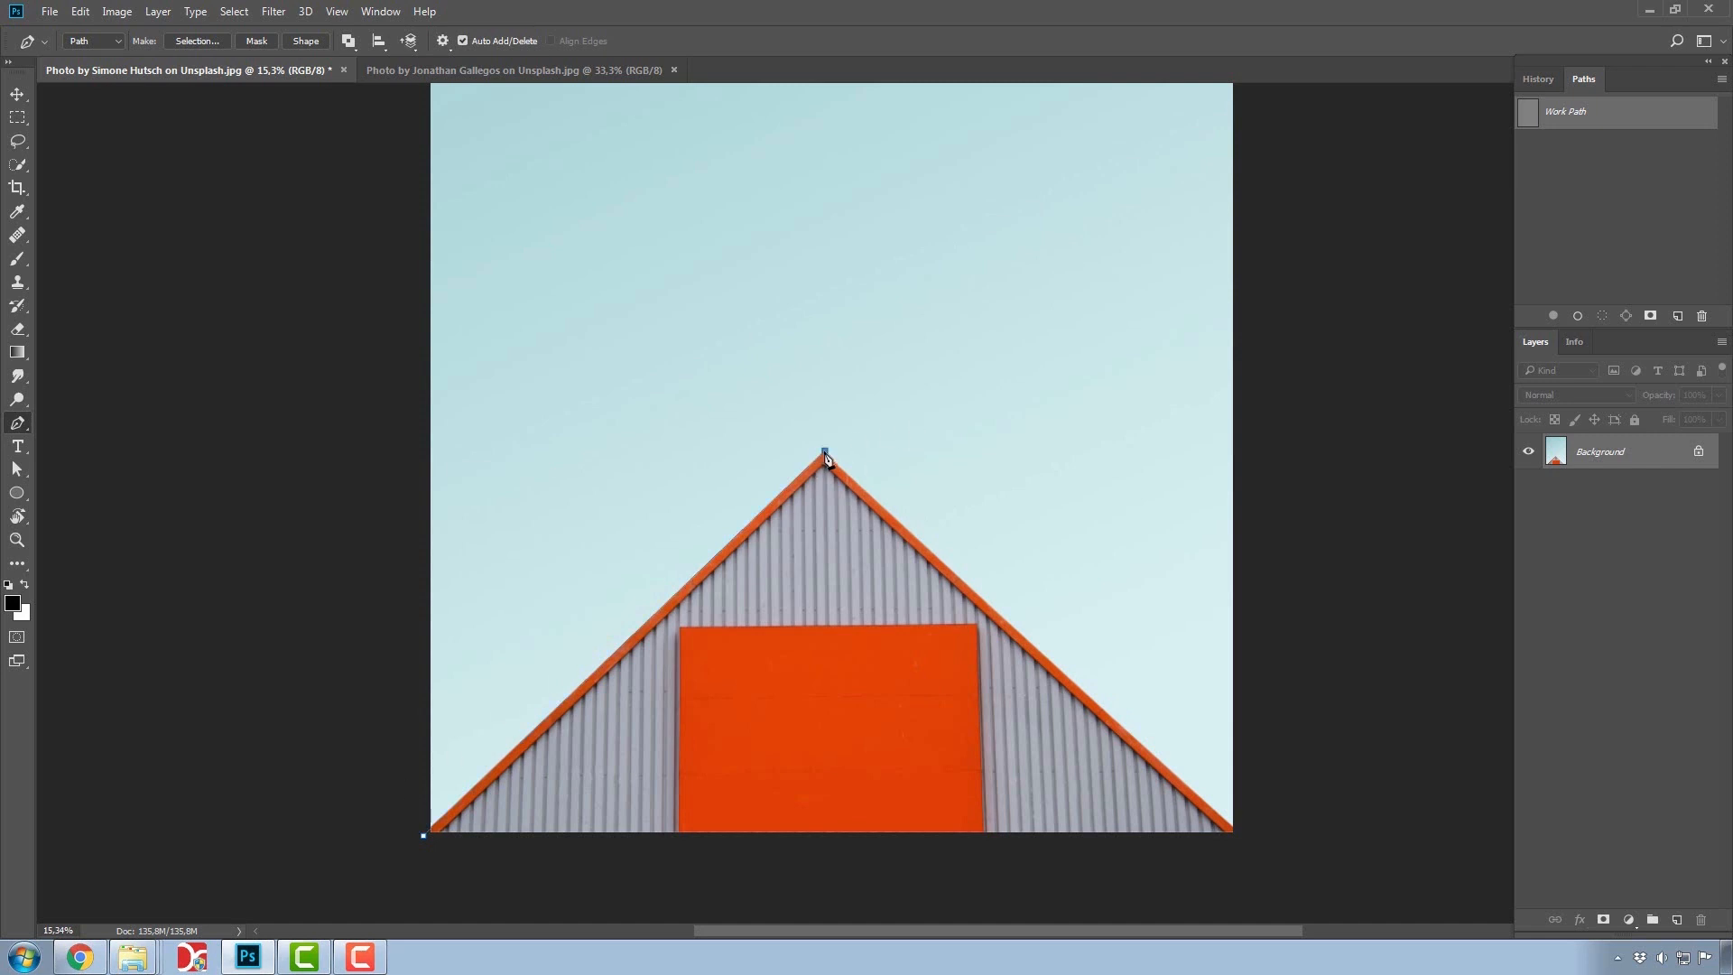
{"action": "left_click", "coordinate": [1236, 830]}
{"action": "left_click", "coordinate": [424, 835]}
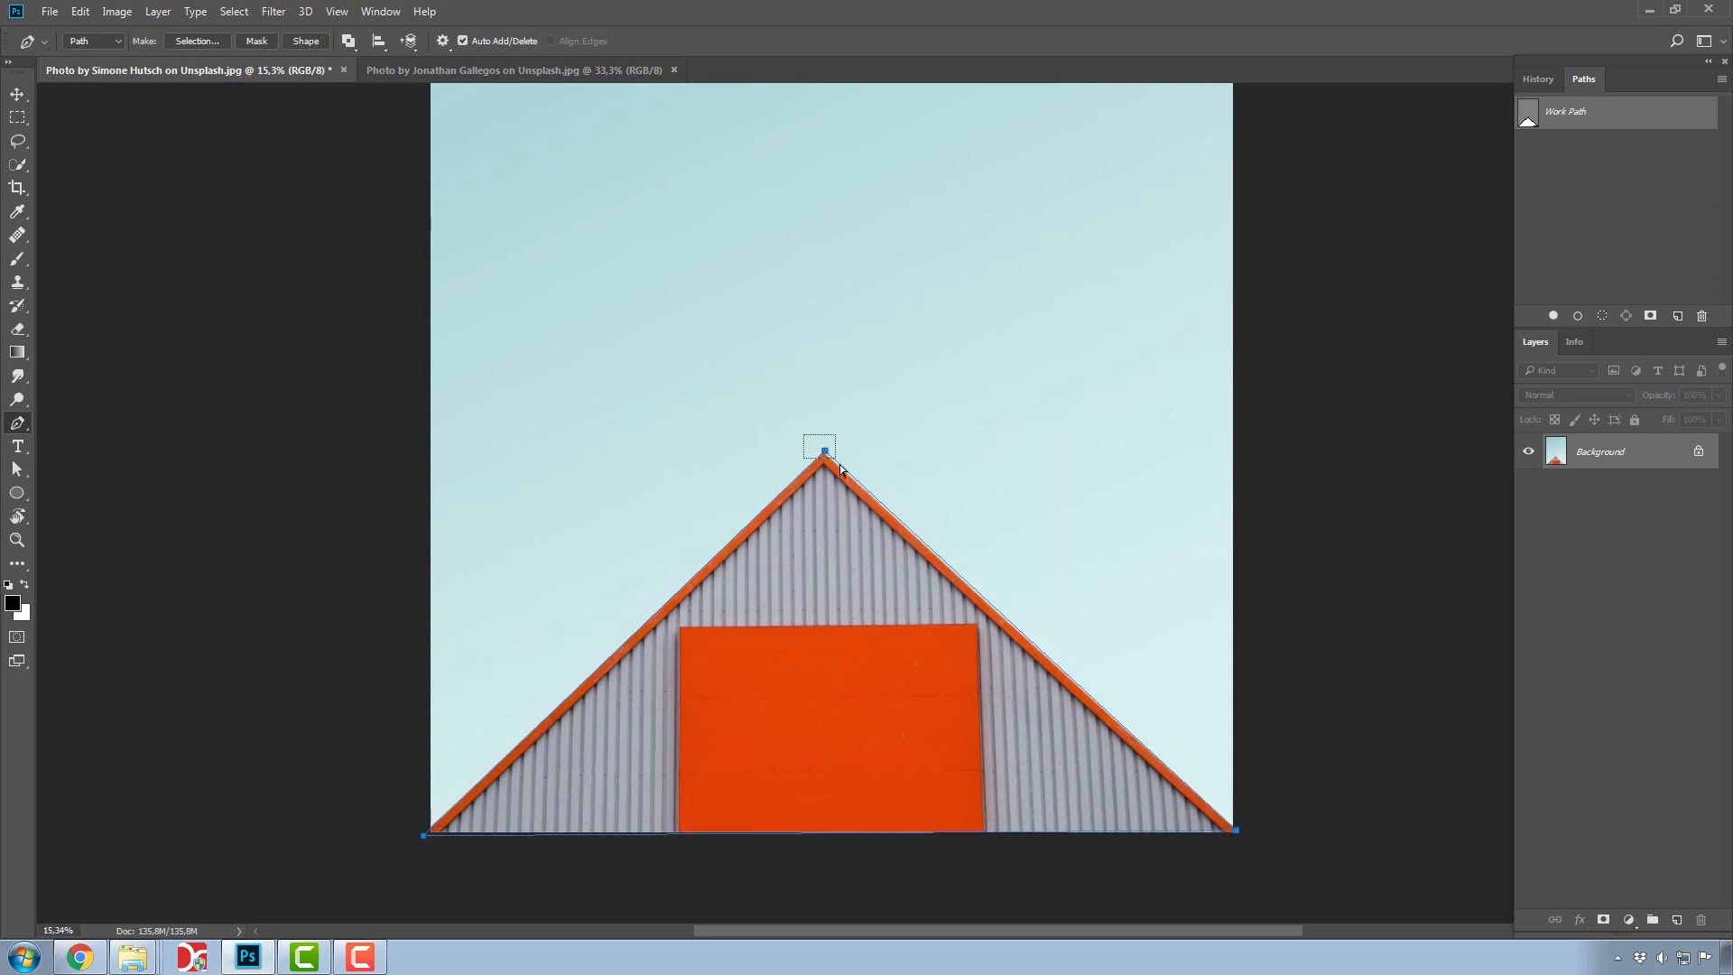
{"action": "left_click_drag", "start_coordinate": [824, 451], "coordinate": [821, 456]}
{"action": "left_click_drag", "start_coordinate": [1235, 830], "coordinate": [1238, 832]}
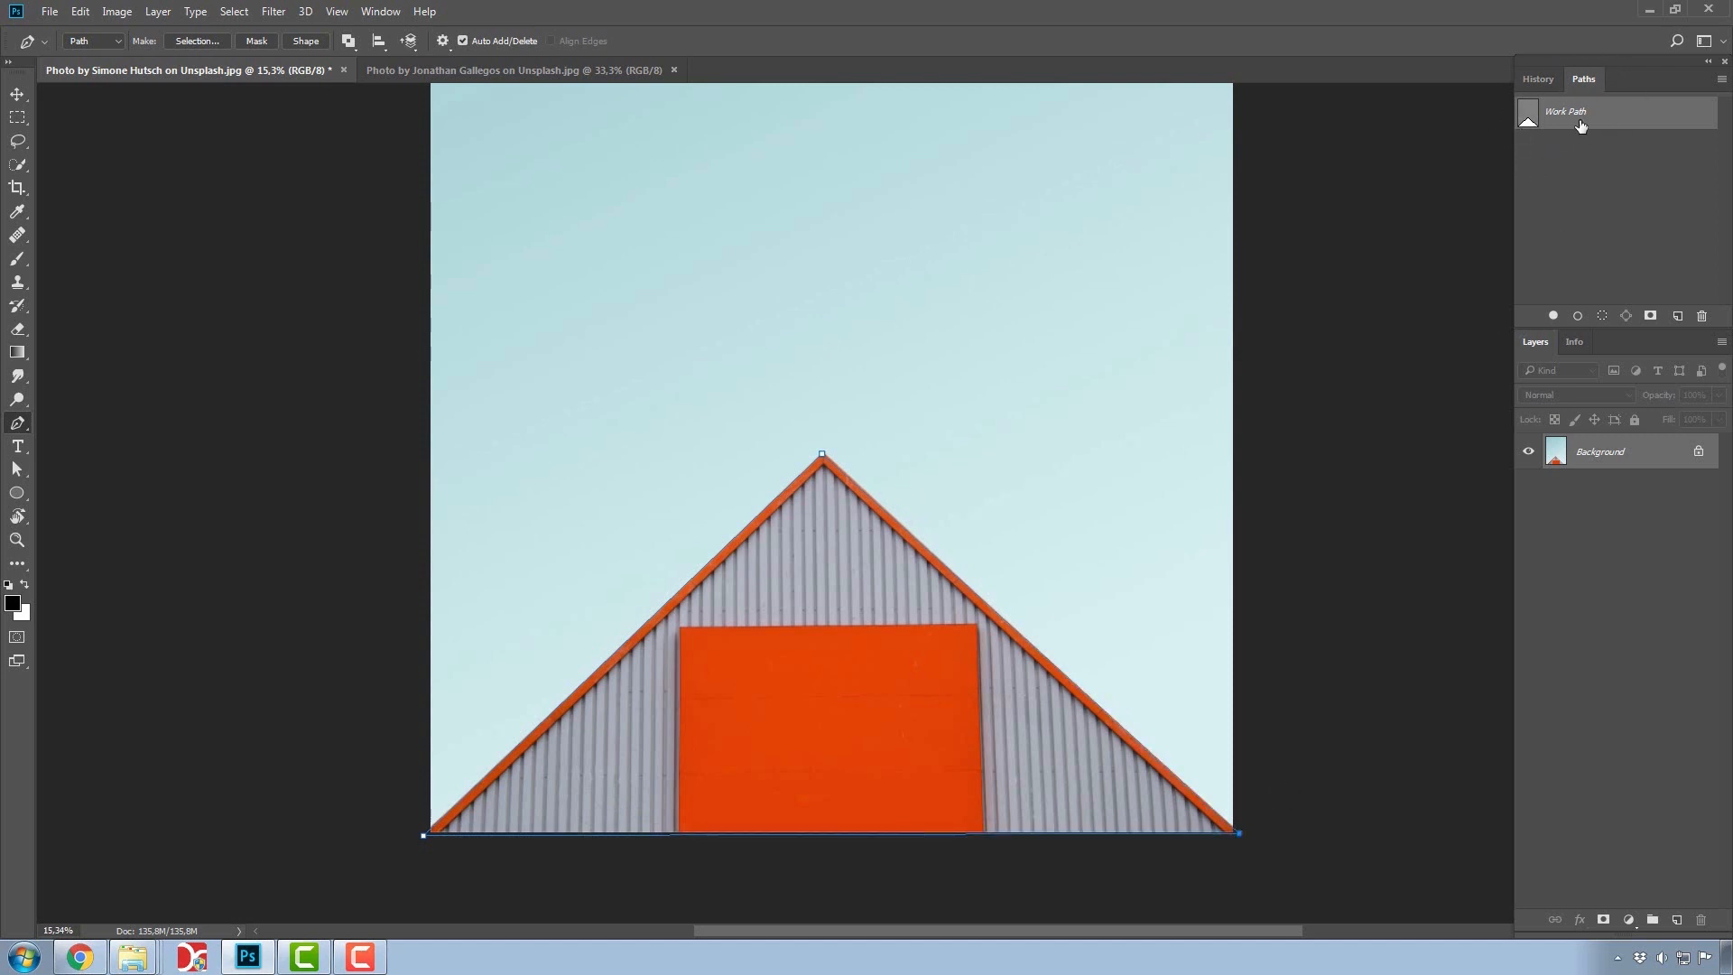
{"action": "left_click", "coordinate": [379, 11]}
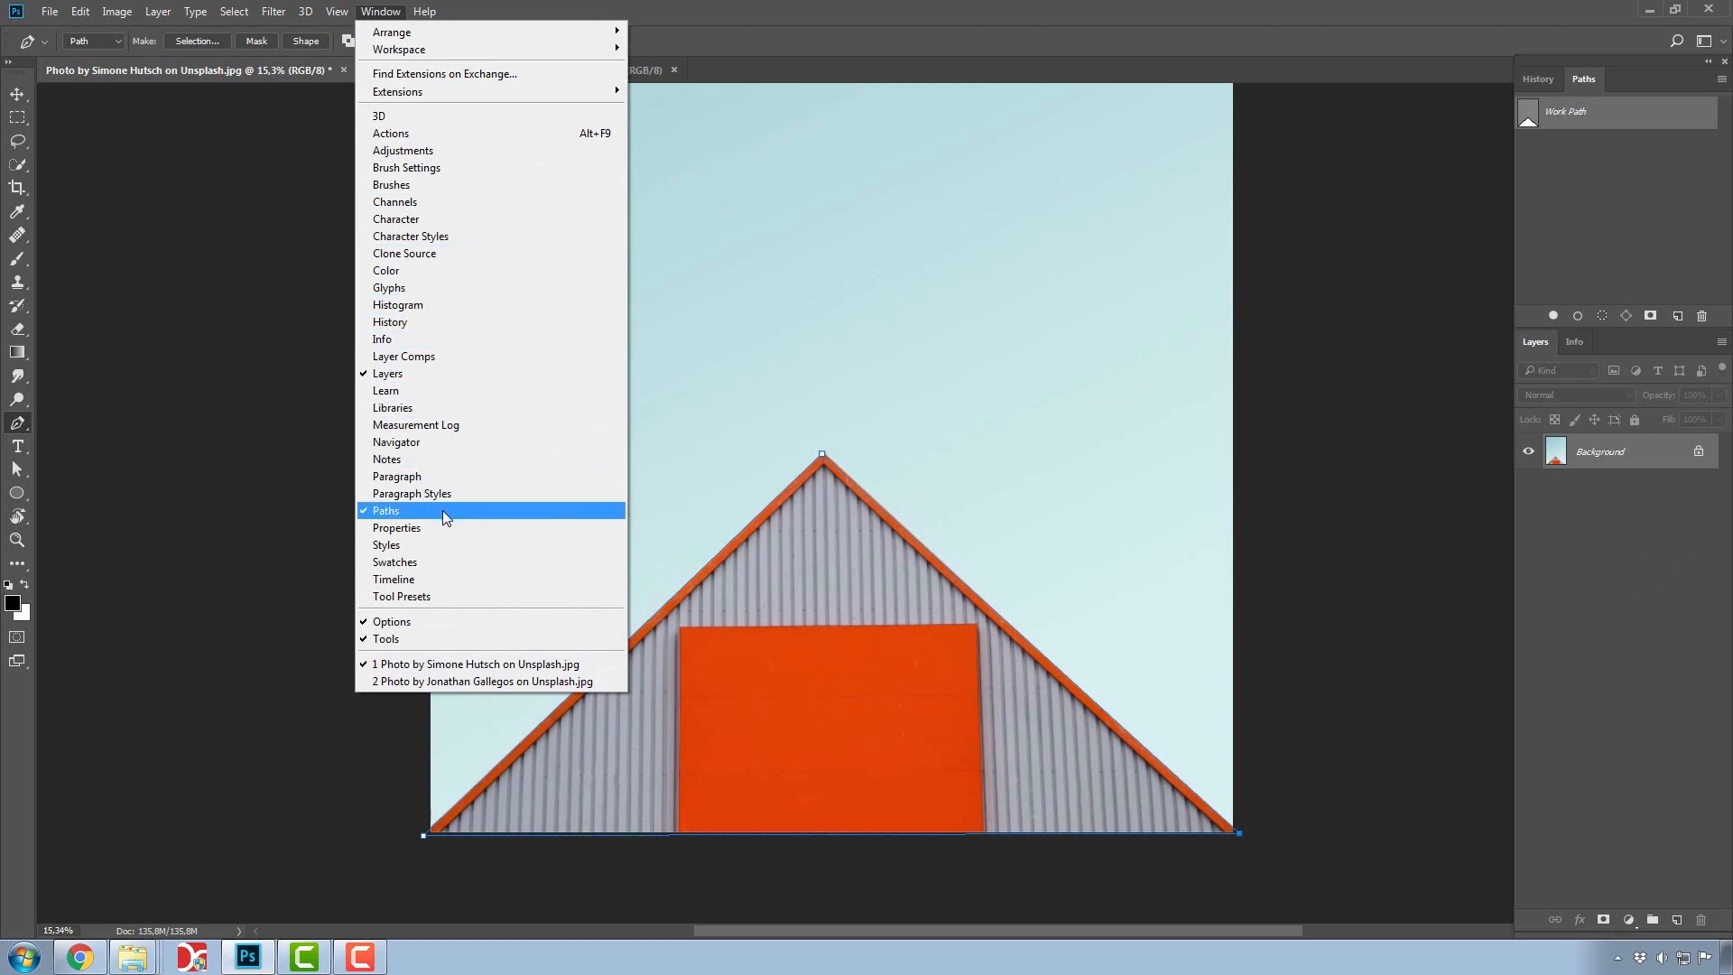
{"action": "left_click", "coordinate": [200, 641]}
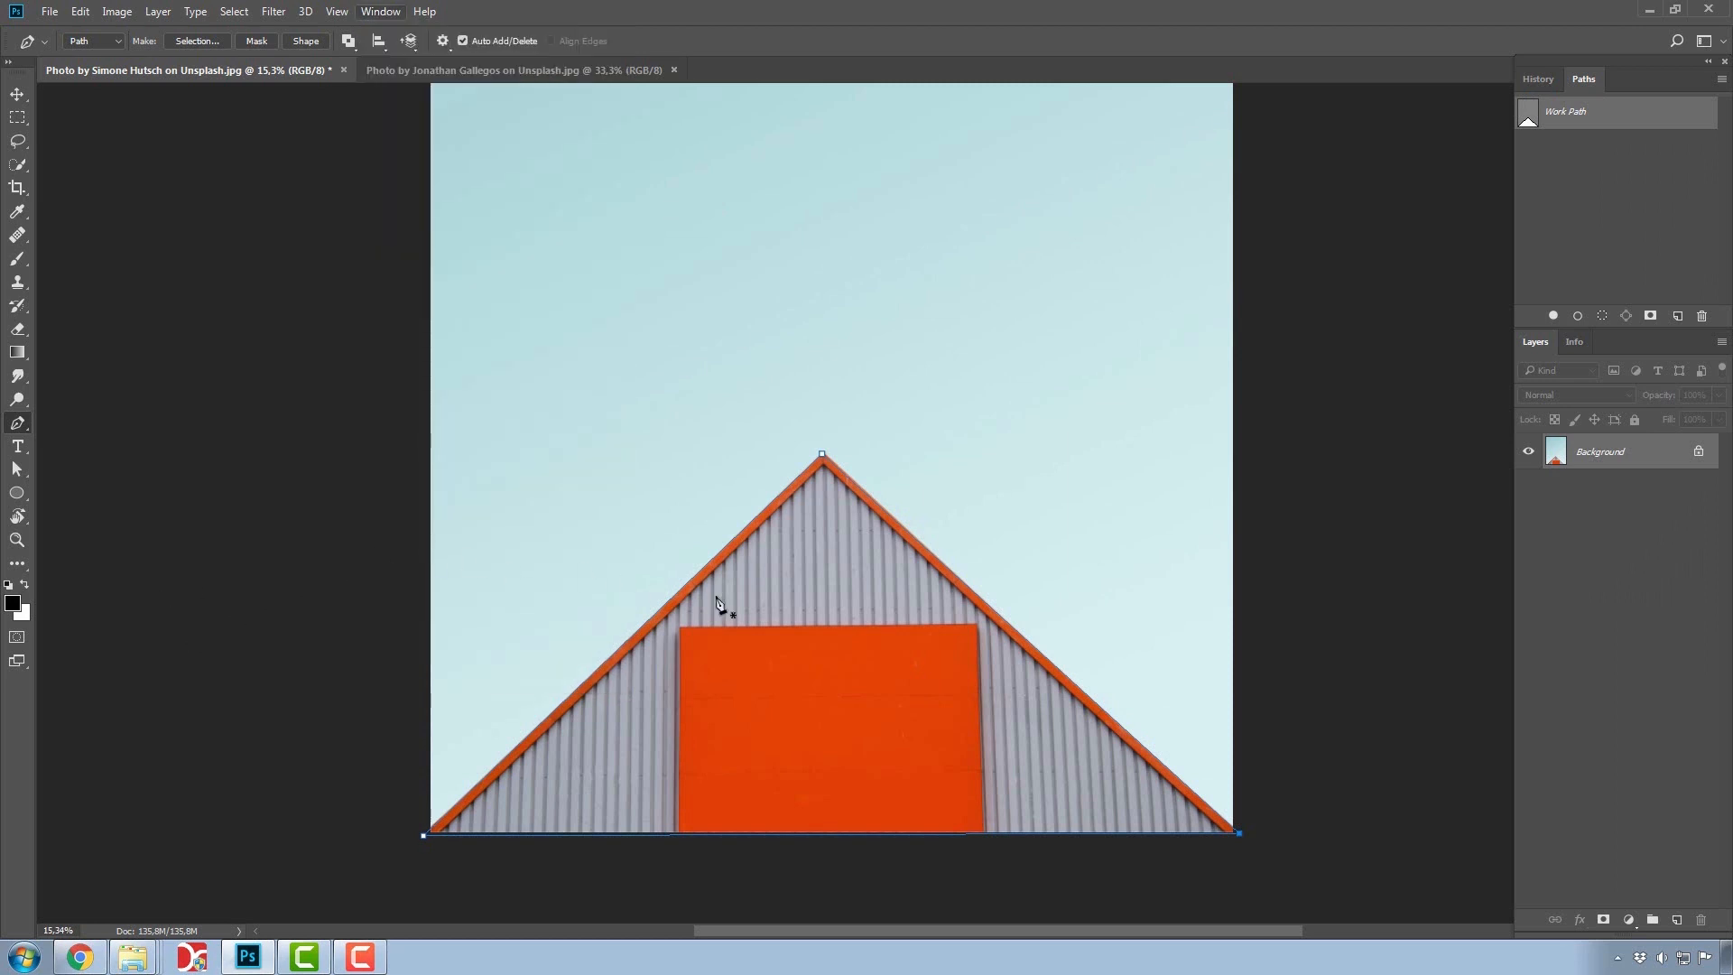
Save the barn's work path as Path 1 and deselect it
{"action": "double_click", "coordinate": [1606, 118]}
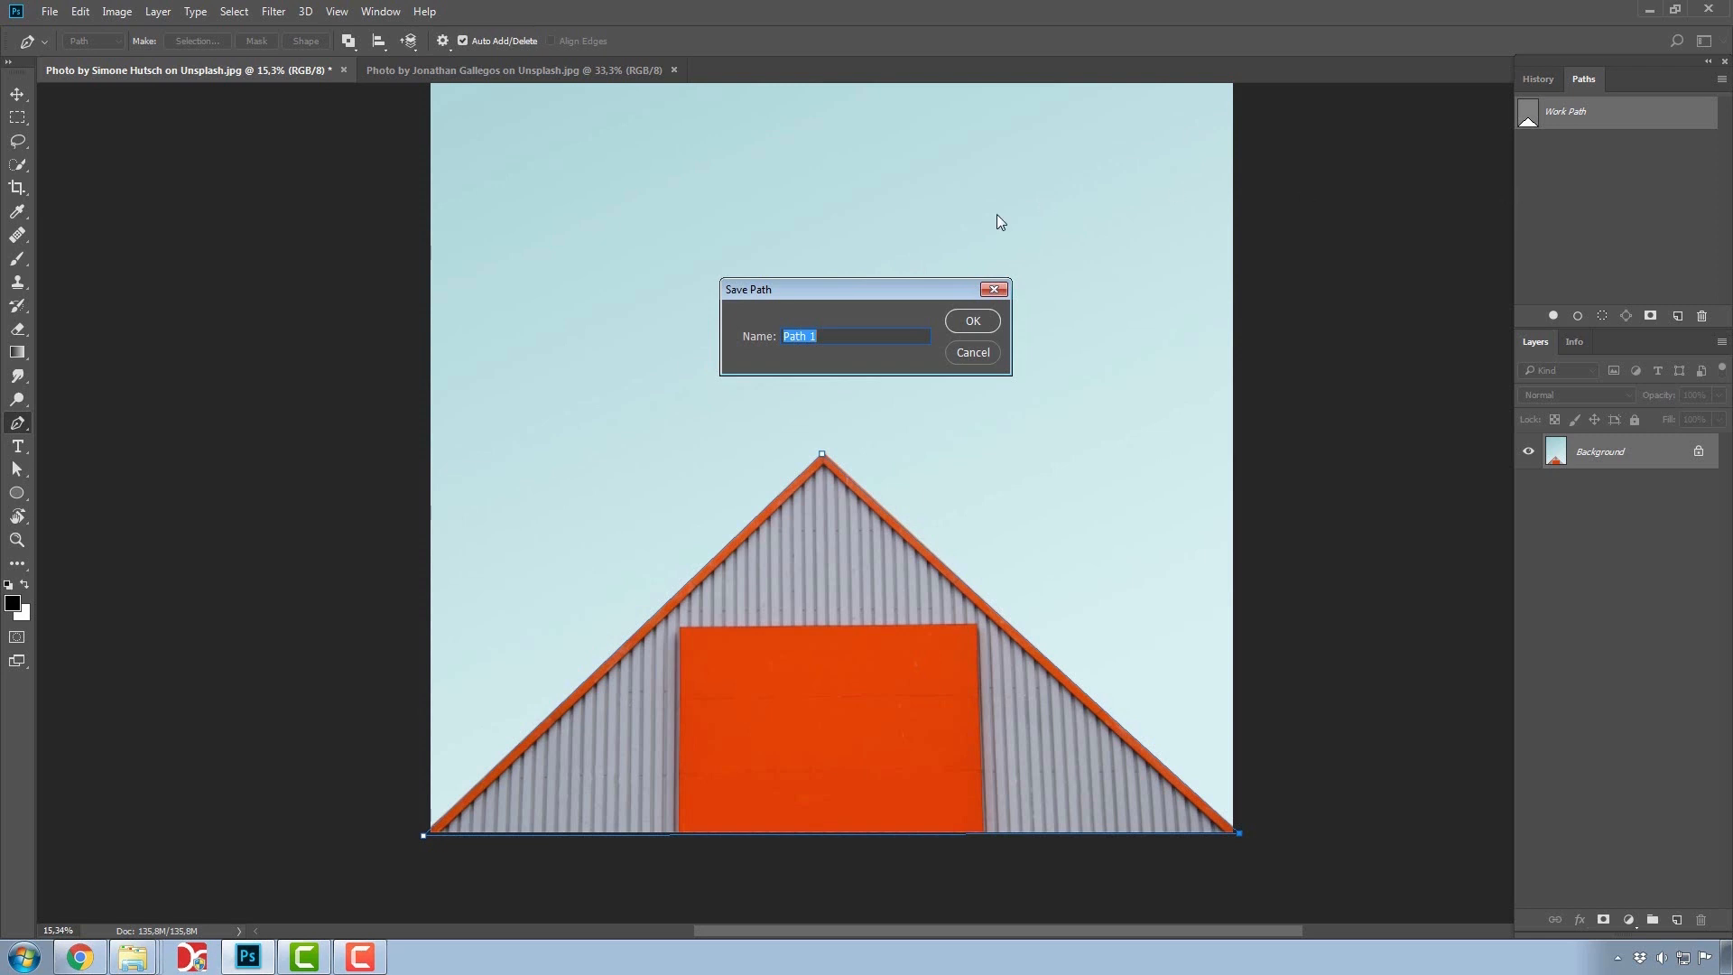
{"action": "left_click", "coordinate": [972, 322]}
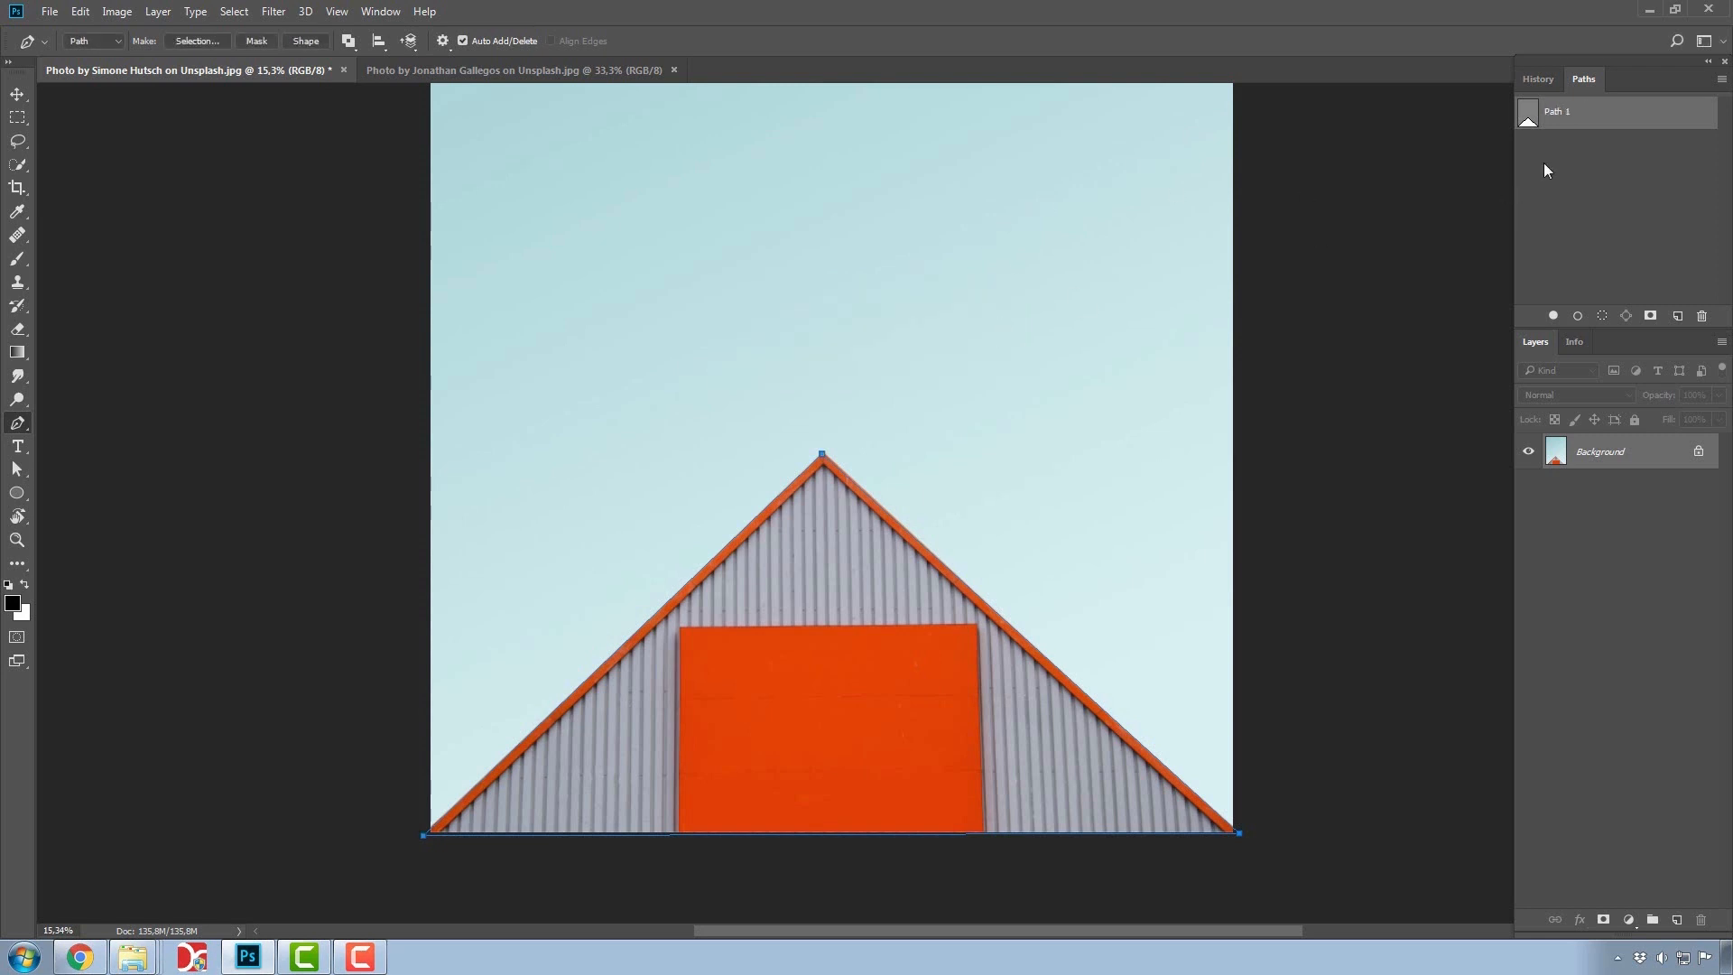
{"action": "left_click", "coordinate": [1598, 155]}
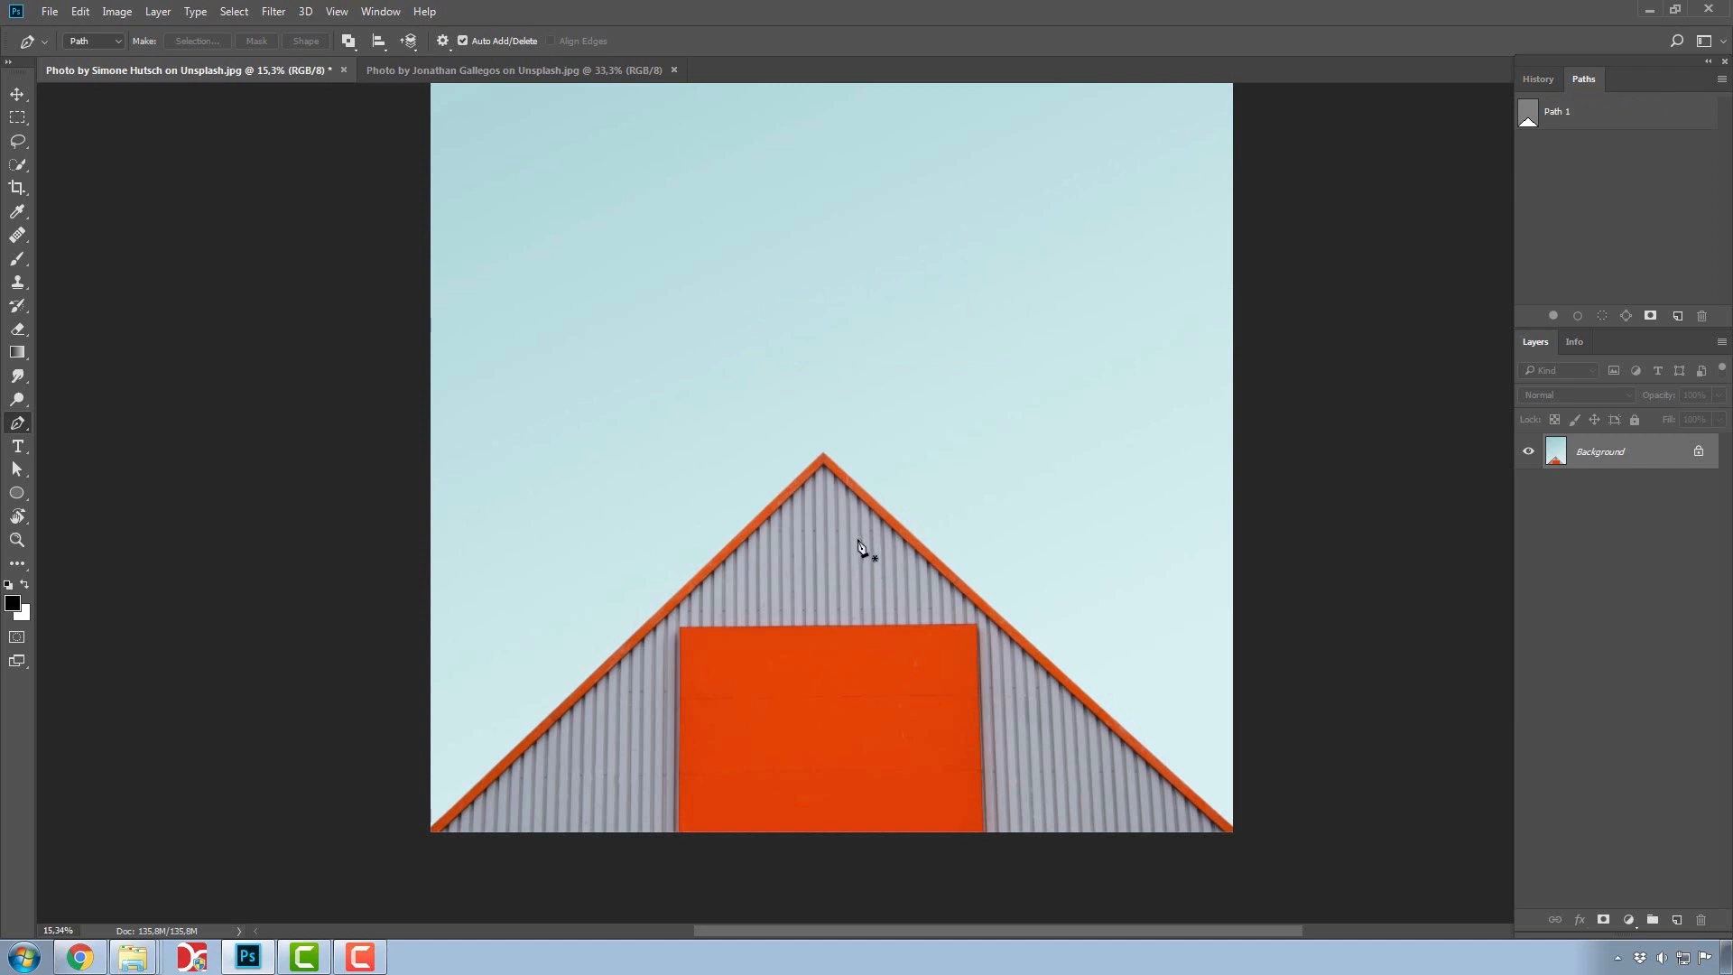
Load the barn path as a selection and clear that selection
{"action": "left_click", "coordinate": [1528, 124], "text": "ctrl"}
{"action": "left_click", "coordinate": [234, 11]}
{"action": "left_click", "coordinate": [251, 47]}
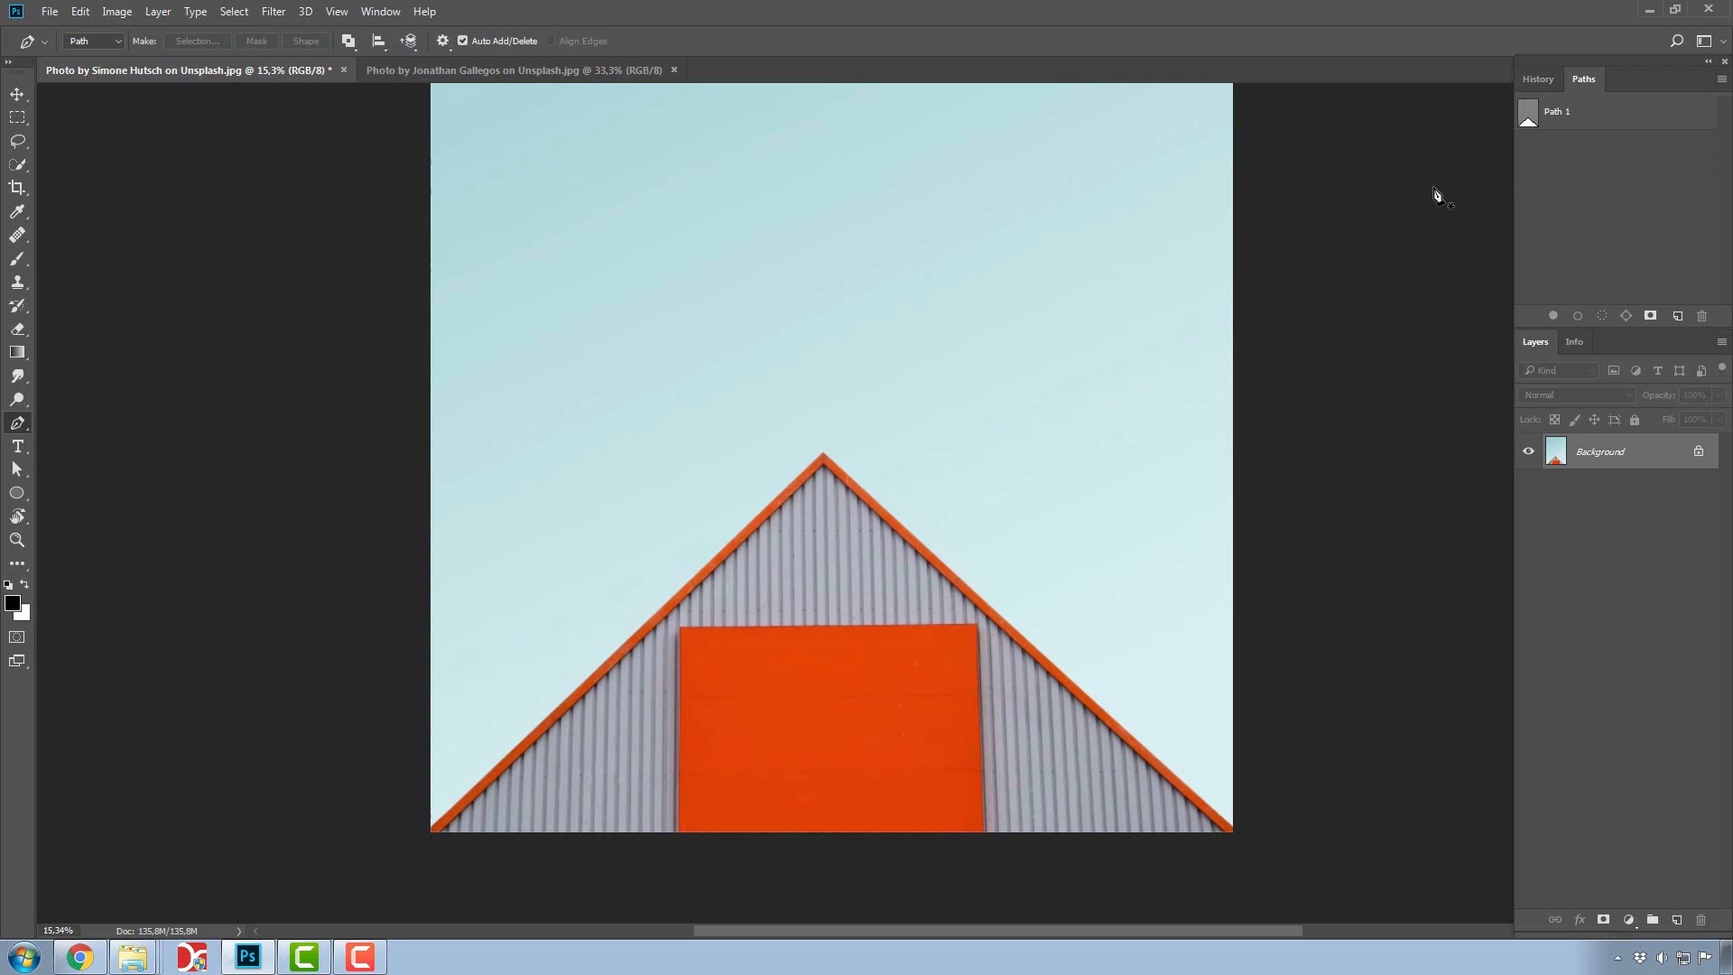
Add an extra anchor point to each of the two slanted roof edges of the barn path
{"action": "left_click", "coordinate": [1544, 130]}
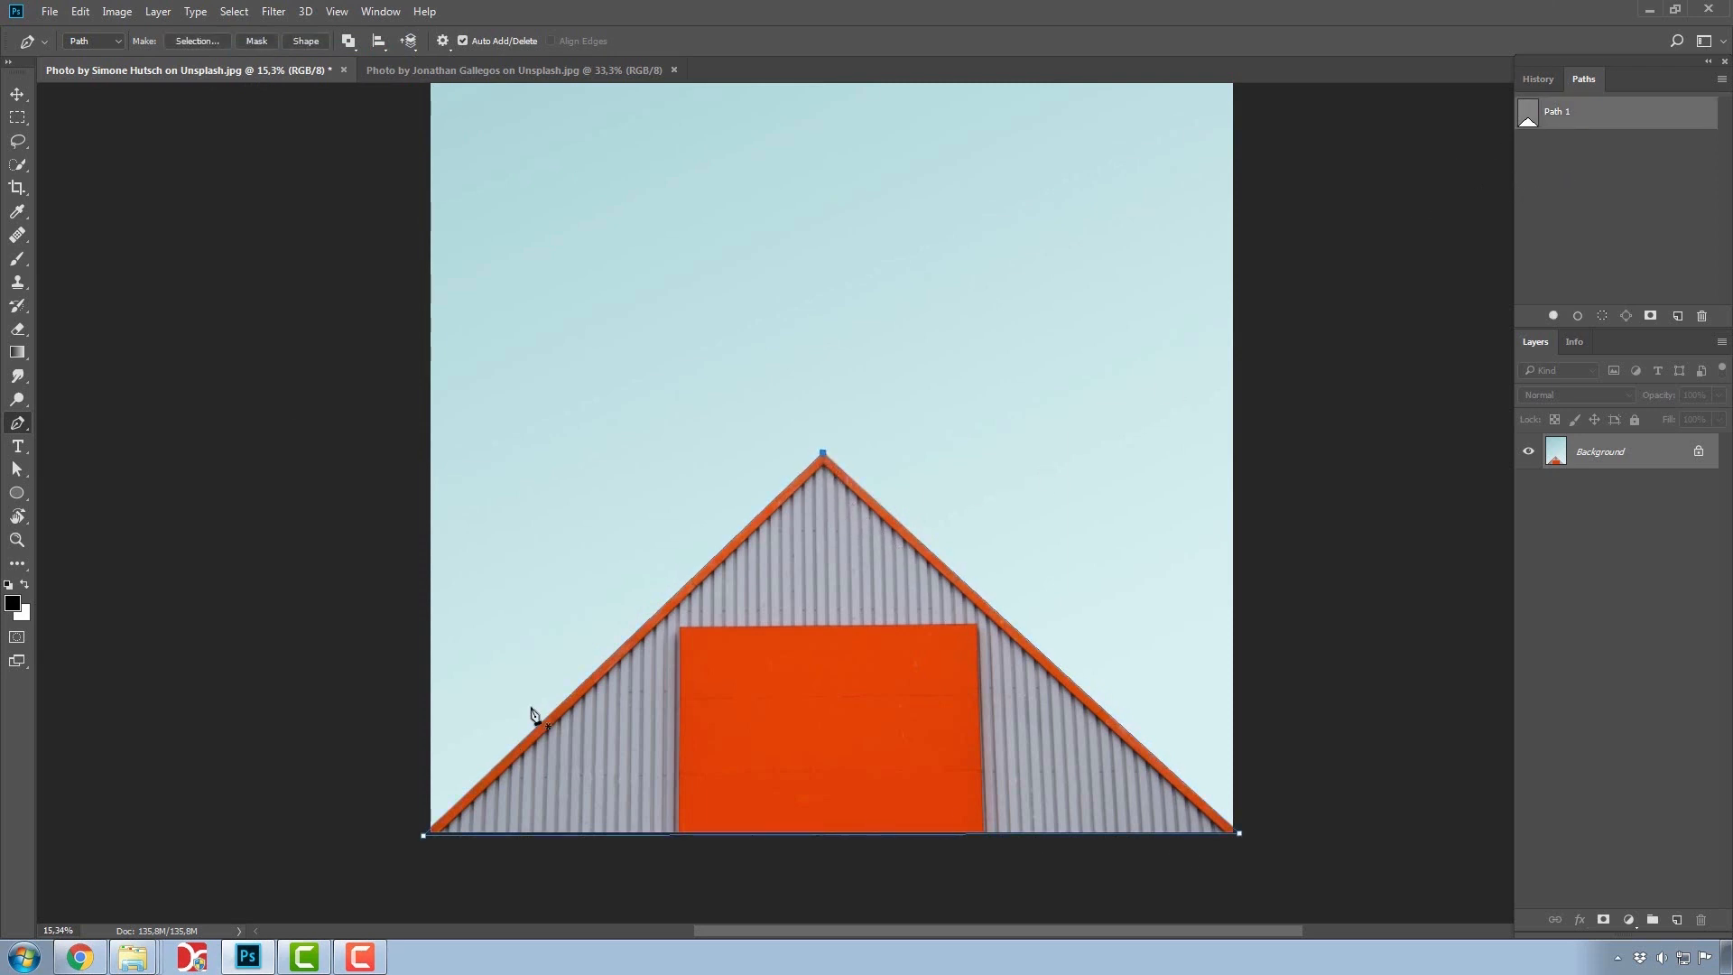
{"action": "left_click", "coordinate": [621, 646]}
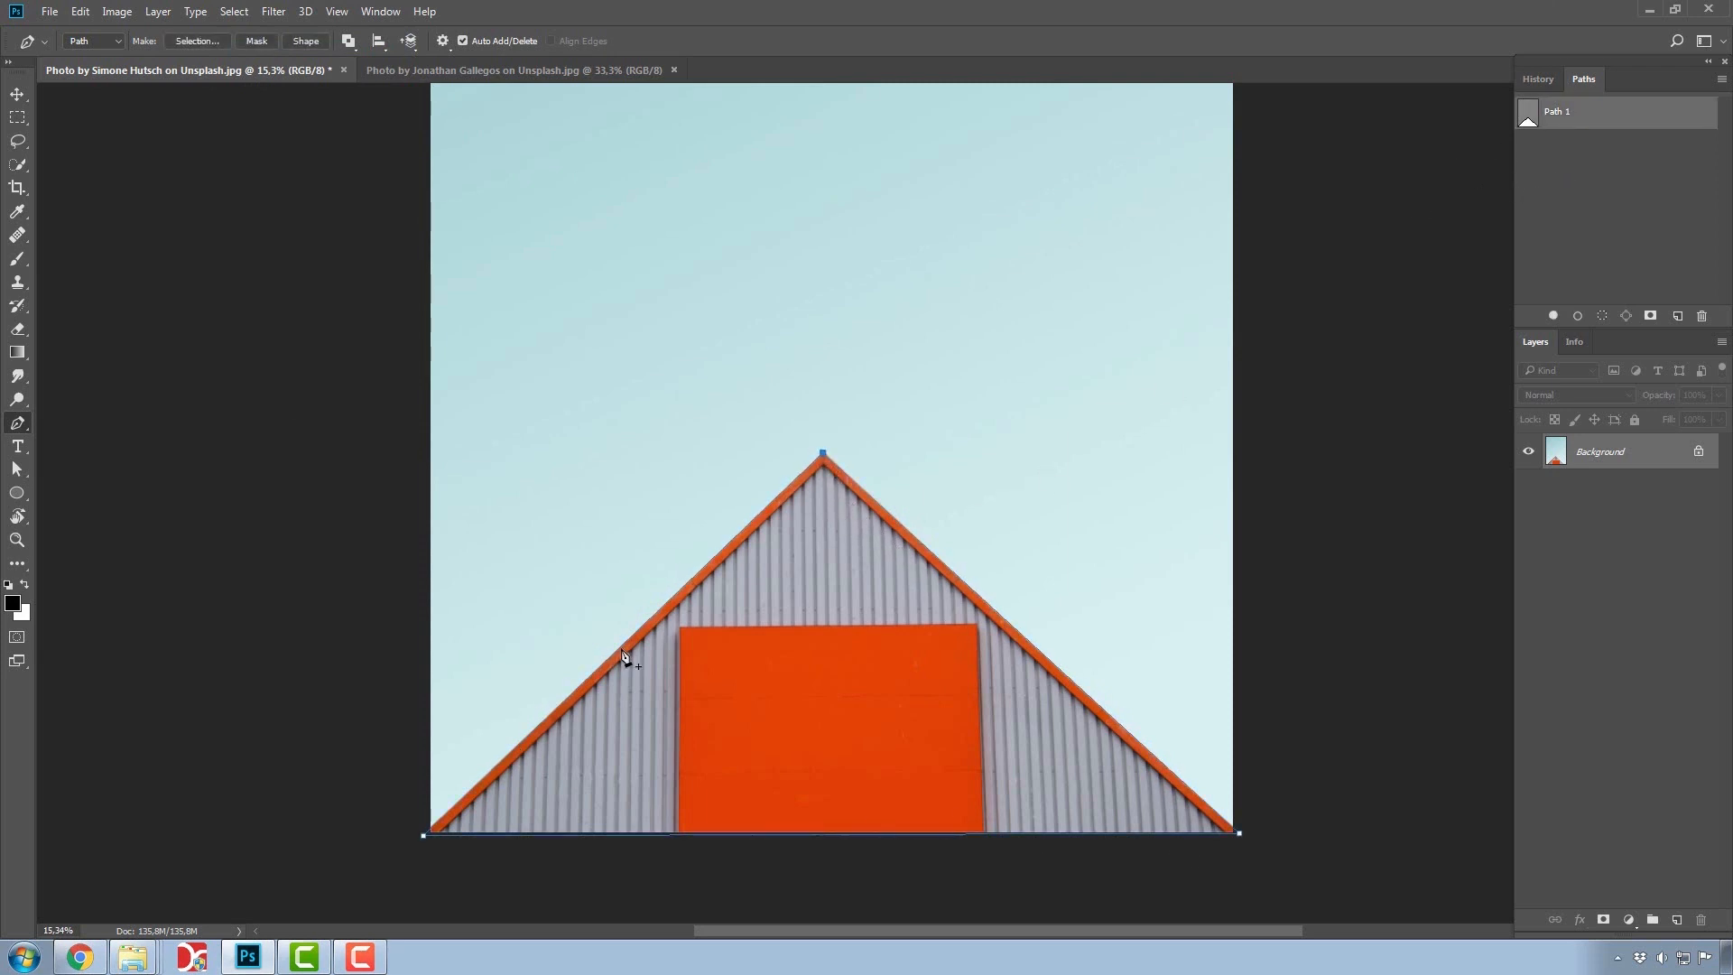
{"action": "left_click", "coordinate": [1050, 660]}
{"action": "left_click", "coordinate": [1552, 169]}
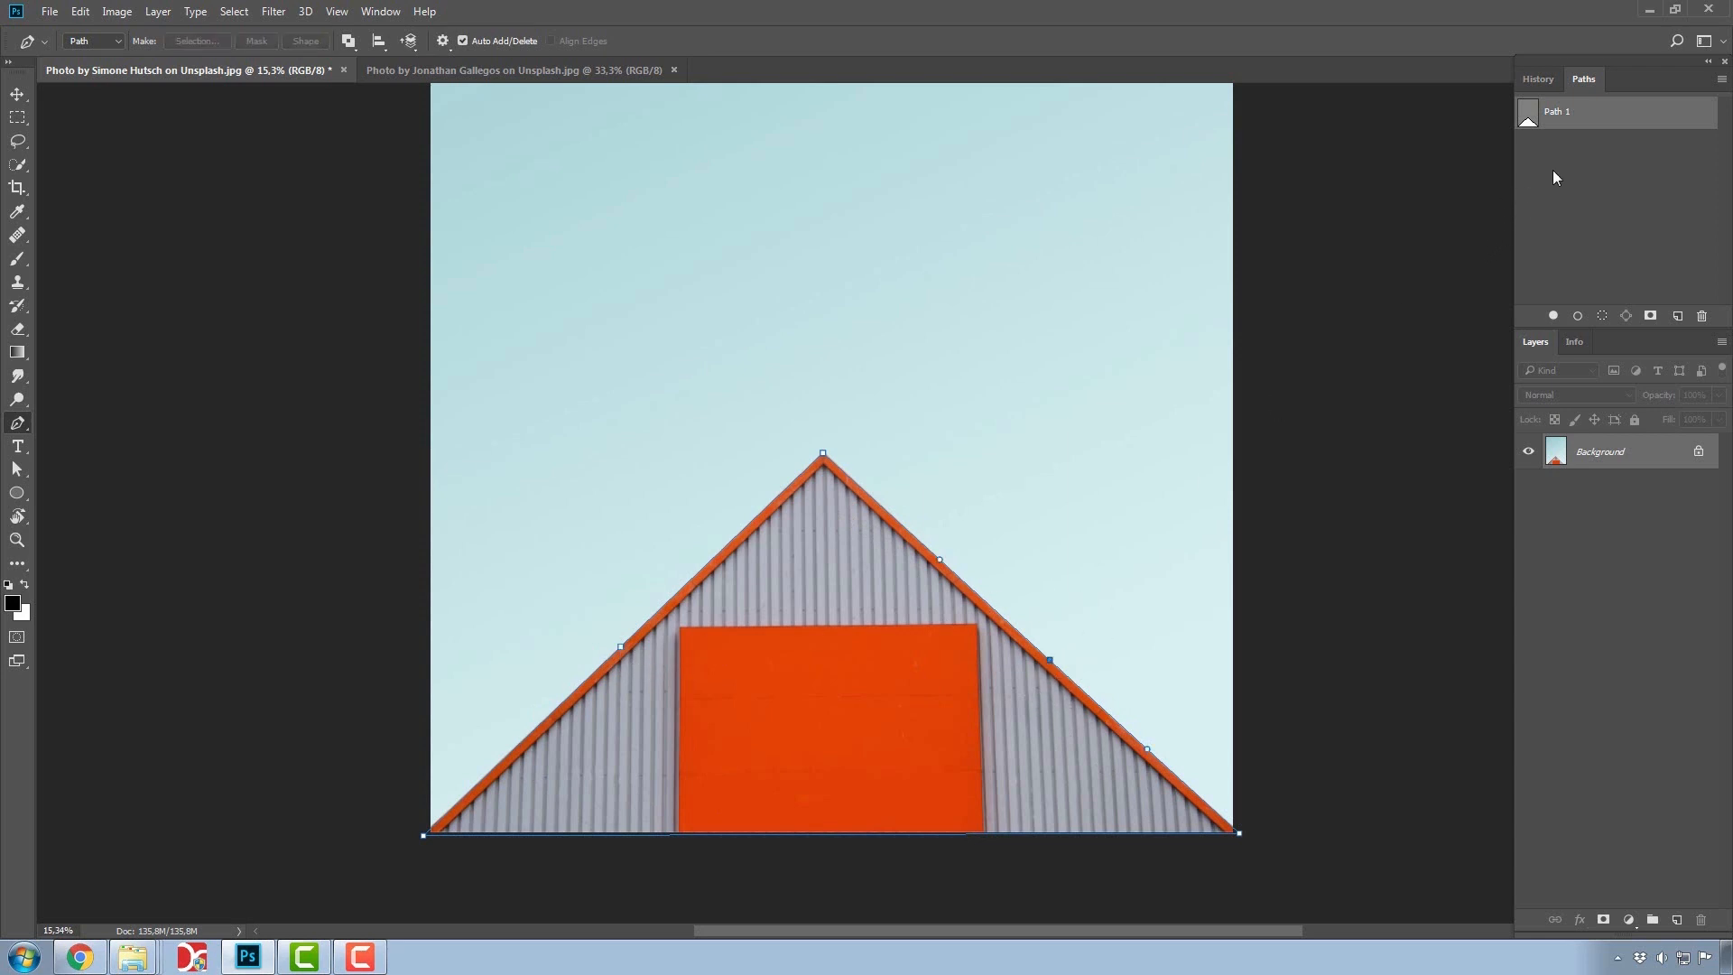
In the car photo at about 28% zoom, start a path above the windshield and run it down to the fender's upper edge
{"action": "left_click", "coordinate": [478, 78]}
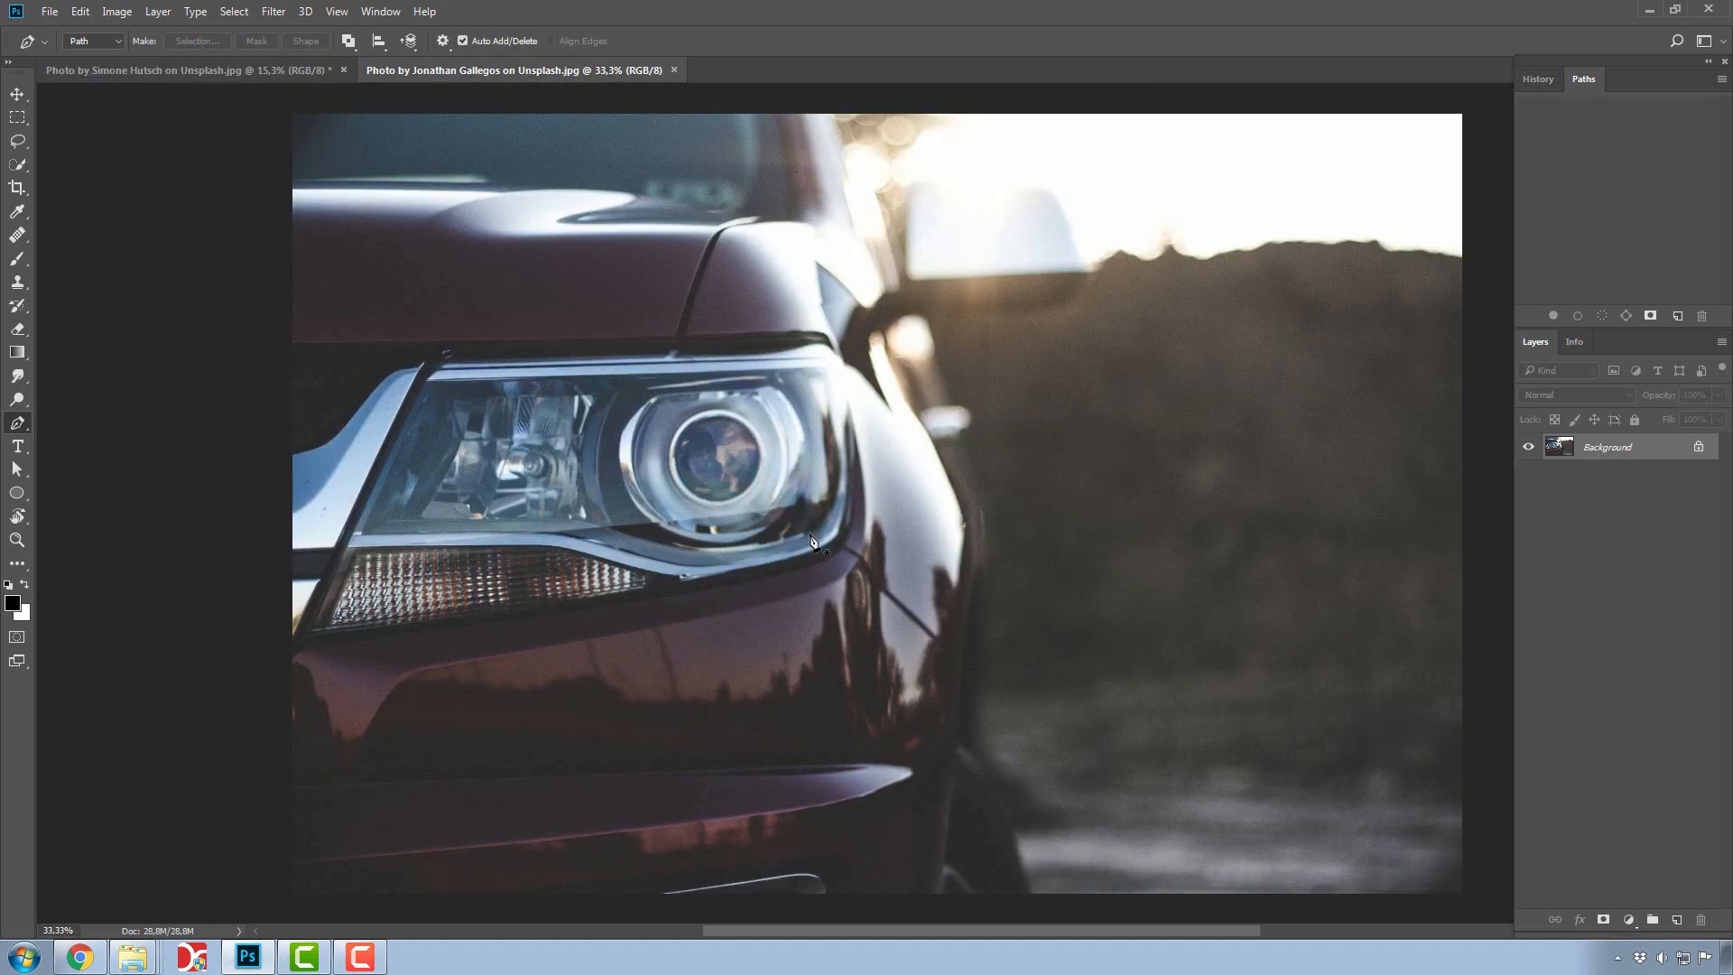
{"action": "key", "text": "z"}
{"action": "left_click", "coordinate": [870, 513], "text": "alt"}
{"action": "left_click_drag", "start_coordinate": [919, 531], "coordinate": [843, 592]}
{"action": "key", "text": "p"}
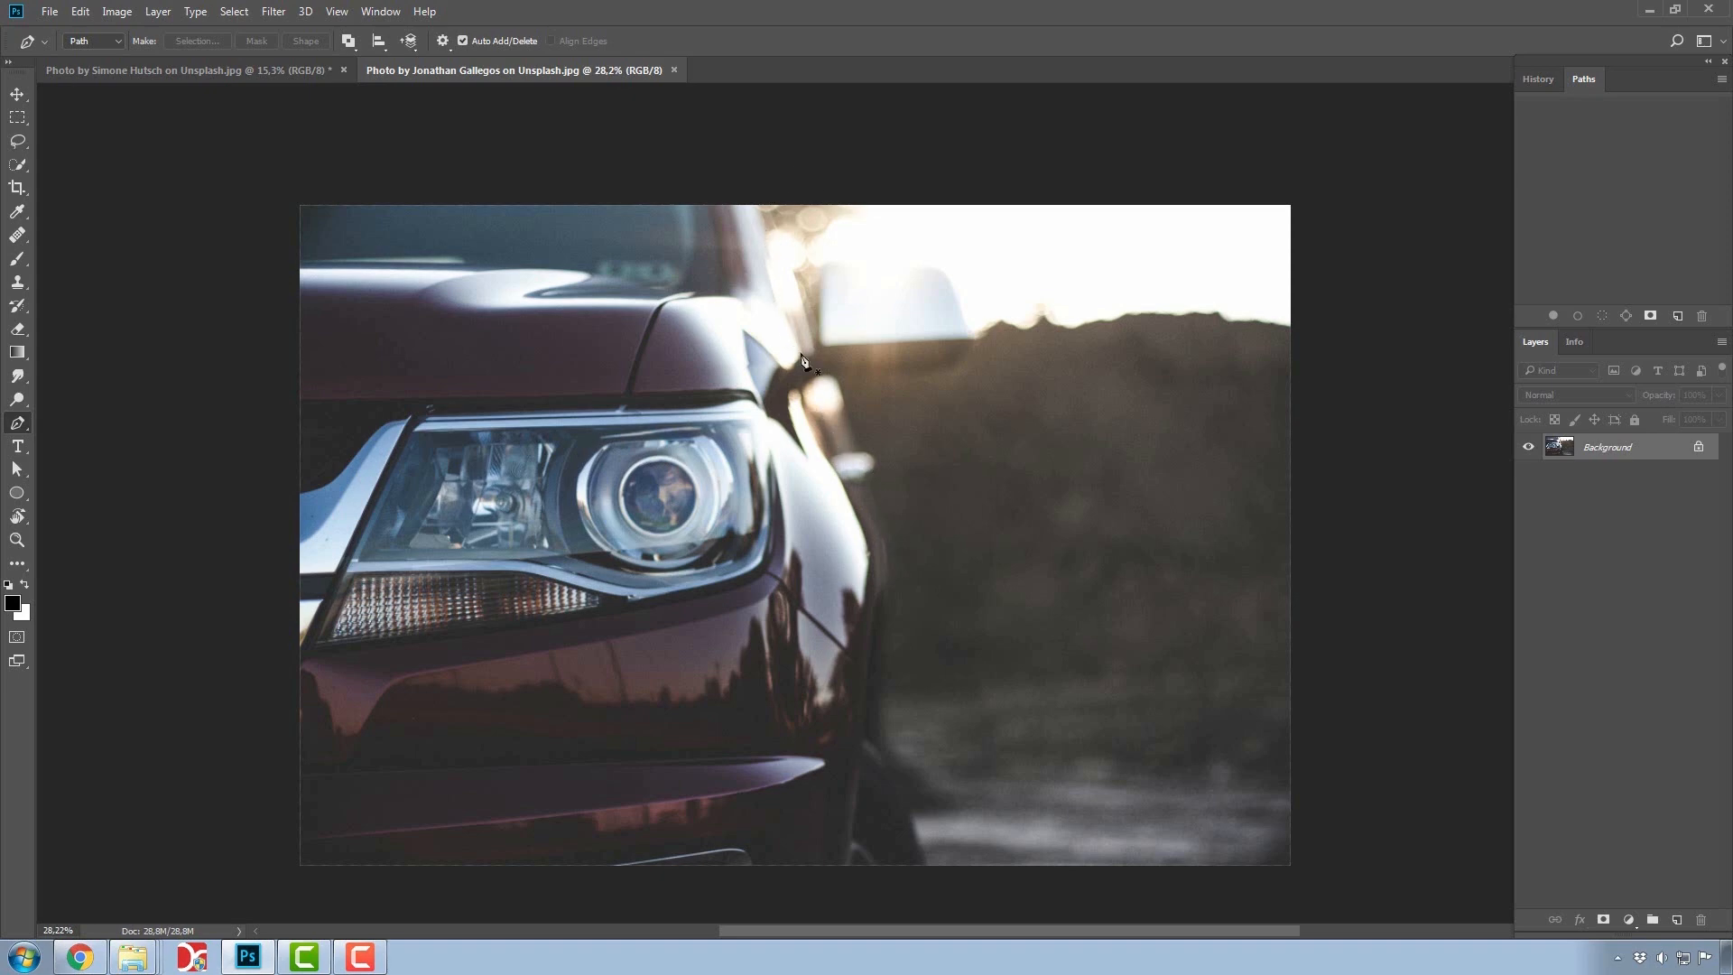
{"action": "left_click", "coordinate": [740, 182]}
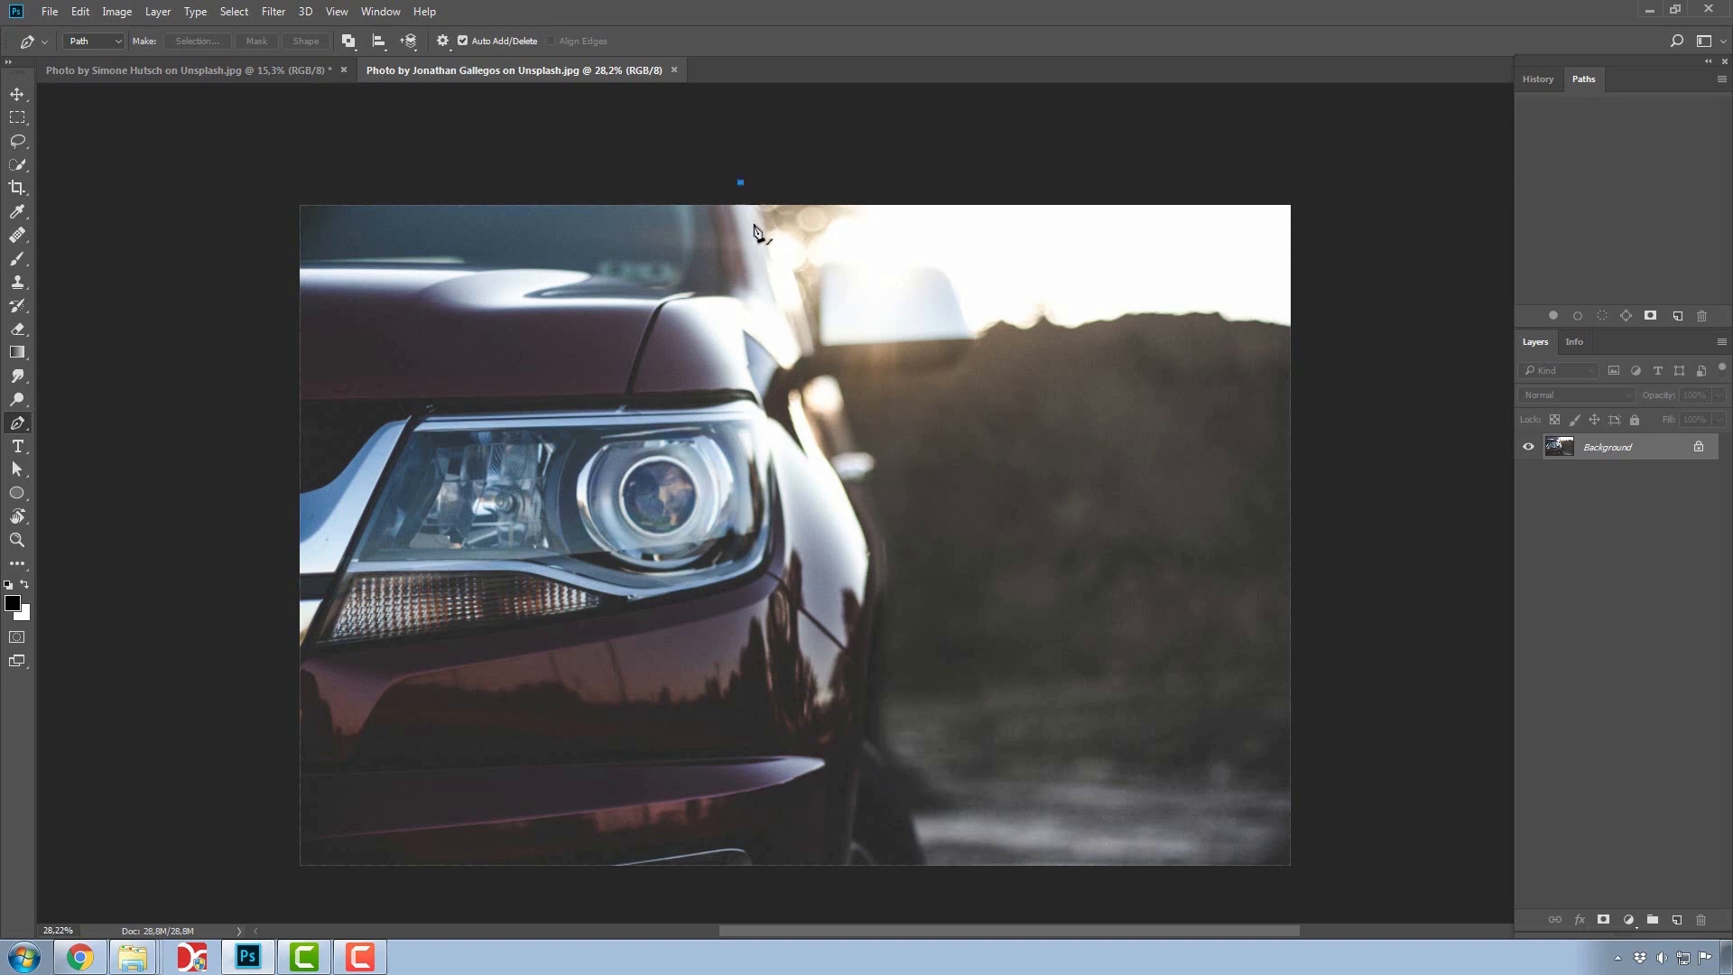
{"action": "left_click", "coordinate": [803, 414]}
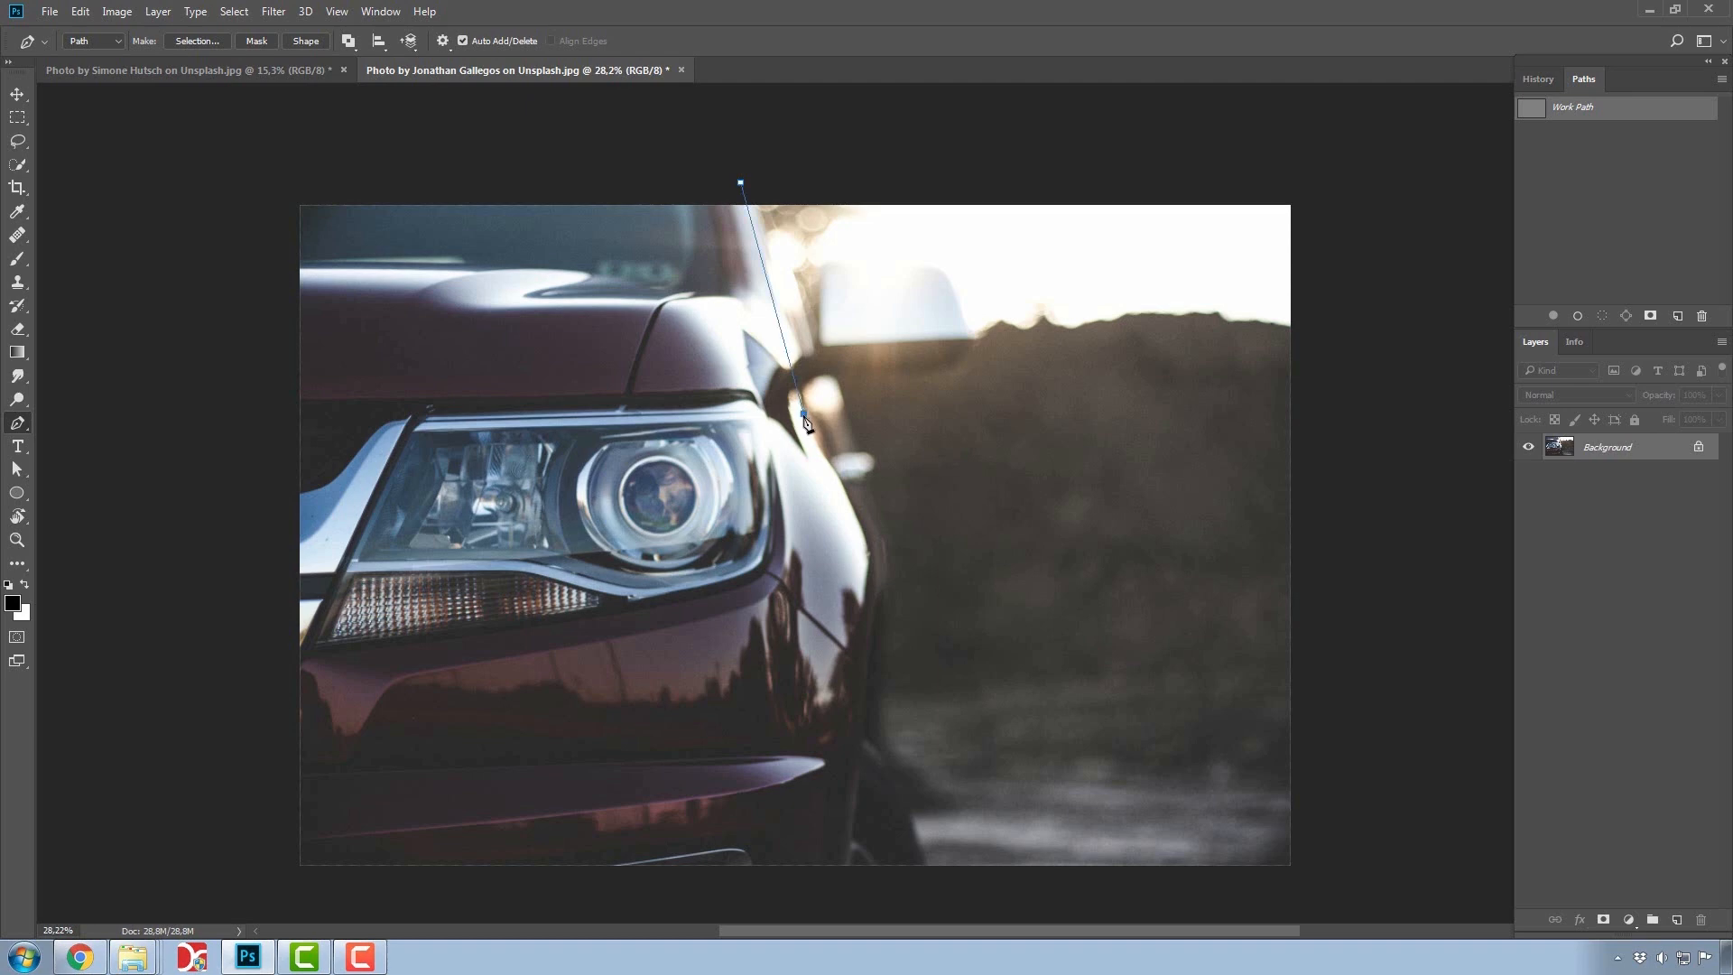
{"action": "left_click_drag", "start_coordinate": [802, 422], "coordinate": [809, 428]}
{"action": "left_click_drag", "start_coordinate": [799, 401], "coordinate": [804, 370]}
Extend the path with a curved anchor on the fender edge, adjust its handle and delete the trial anchor placed below it
{"action": "left_click_drag", "start_coordinate": [867, 549], "coordinate": [866, 568]}
{"action": "left_click_drag", "start_coordinate": [866, 549], "coordinate": [960, 481]}
{"action": "left_click_drag", "start_coordinate": [881, 672], "coordinate": [882, 710]}
{"action": "left_click_drag", "start_coordinate": [959, 481], "coordinate": [883, 562]}
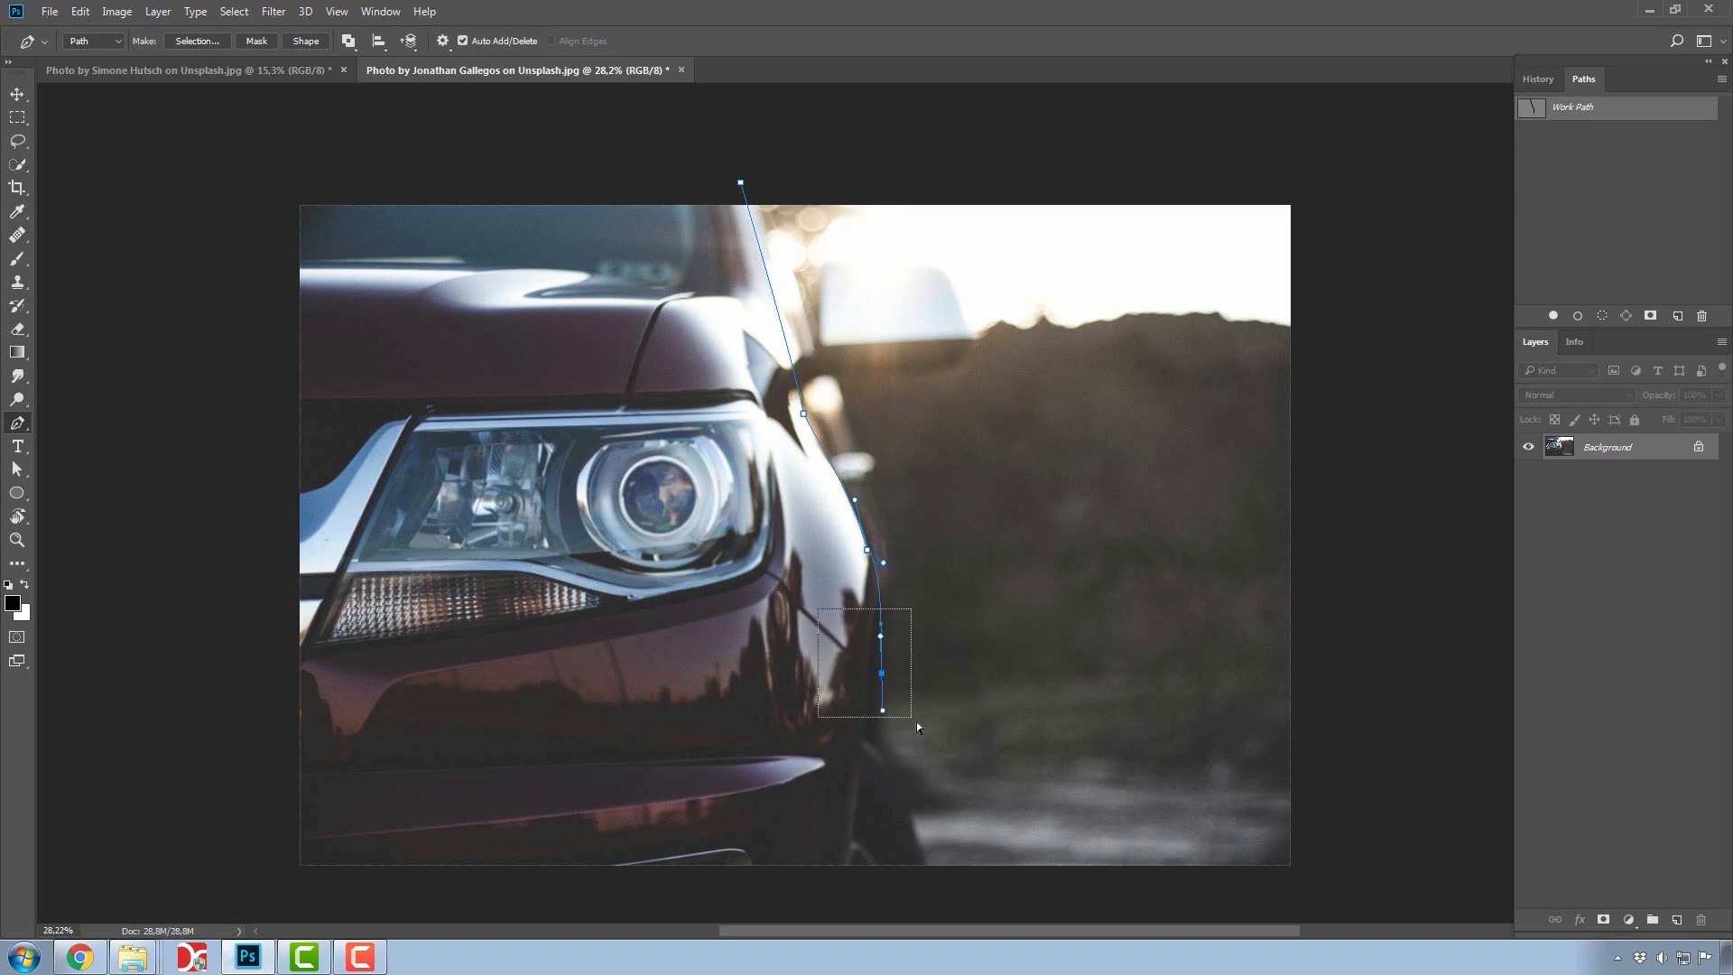
{"action": "left_click", "coordinate": [881, 673], "text": "alt"}
{"action": "key", "text": "Delete"}
Reselect the open car path and continue it down the bumper and wheel to just below the photo
{"action": "left_click", "coordinate": [1590, 190]}
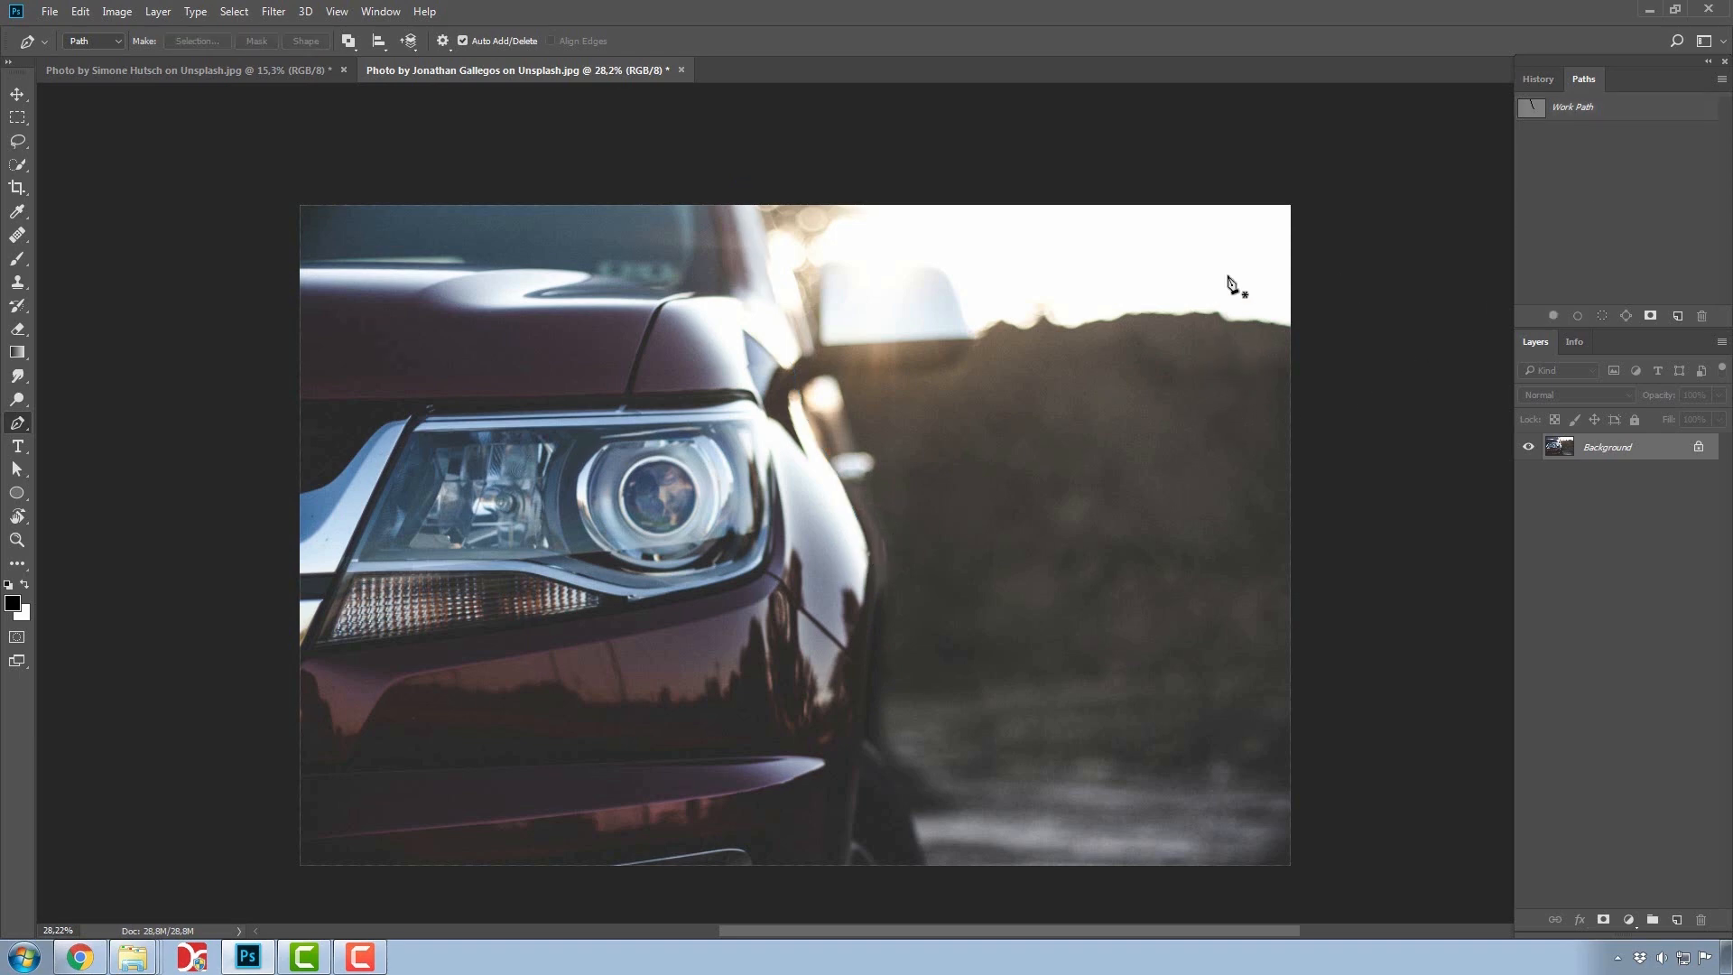
{"action": "left_click", "coordinate": [1535, 111]}
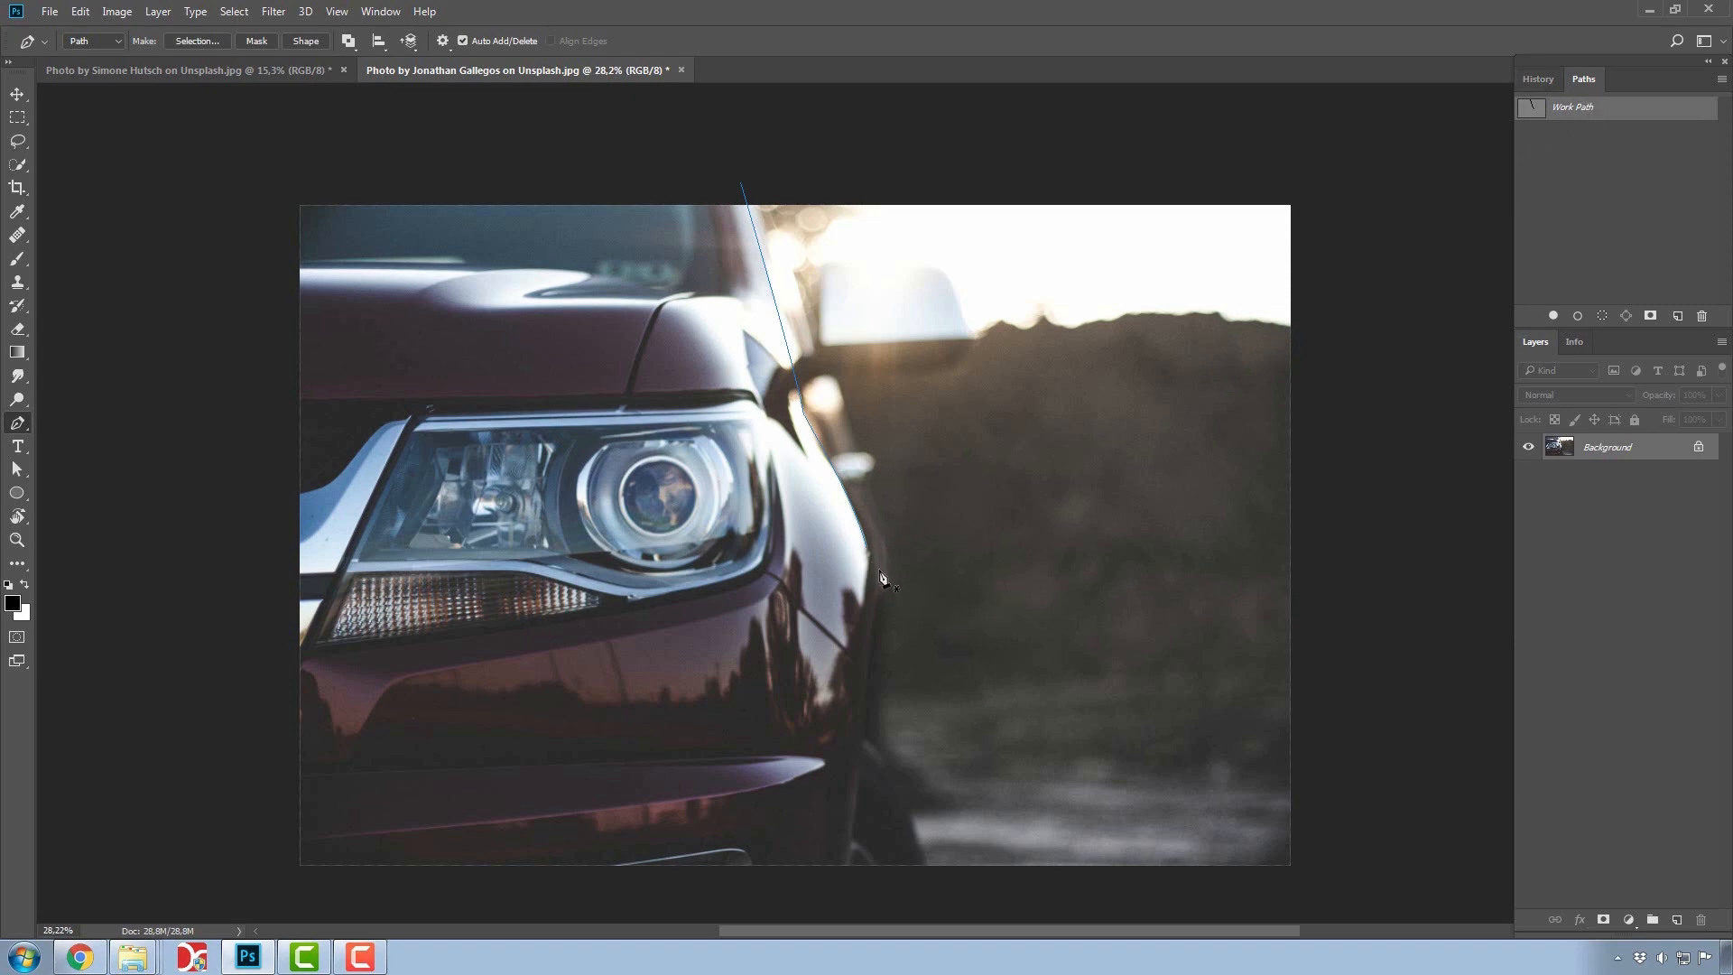
{"action": "left_click_drag", "start_coordinate": [825, 515], "coordinate": [829, 552]}
{"action": "left_click_drag", "start_coordinate": [891, 757], "coordinate": [898, 788]}
{"action": "left_click_drag", "start_coordinate": [930, 880], "coordinate": [933, 901]}
{"action": "left_click_drag", "start_coordinate": [1027, 786], "coordinate": [1153, 623]}
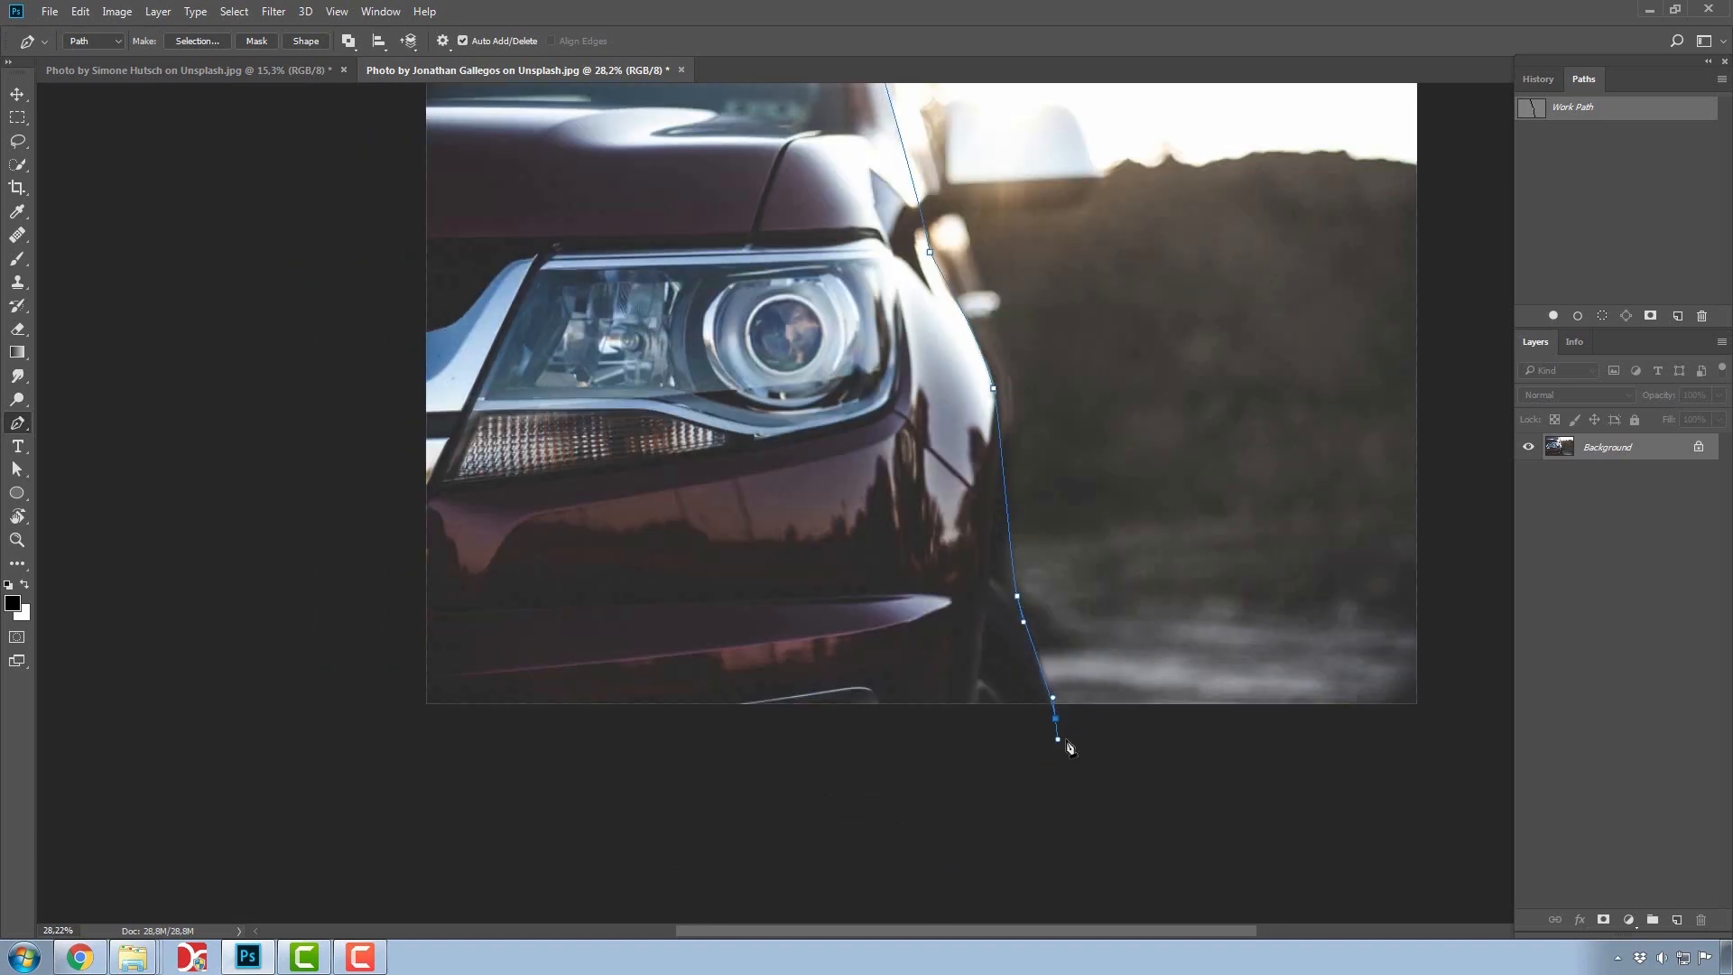
Continue the car path through the empty canvas below the photo and up past its left side
{"action": "left_click", "coordinate": [953, 792]}
{"action": "left_click", "coordinate": [775, 799]}
{"action": "left_click_drag", "start_coordinate": [563, 800], "coordinate": [345, 602]}
{"action": "left_click", "coordinate": [341, 545]}
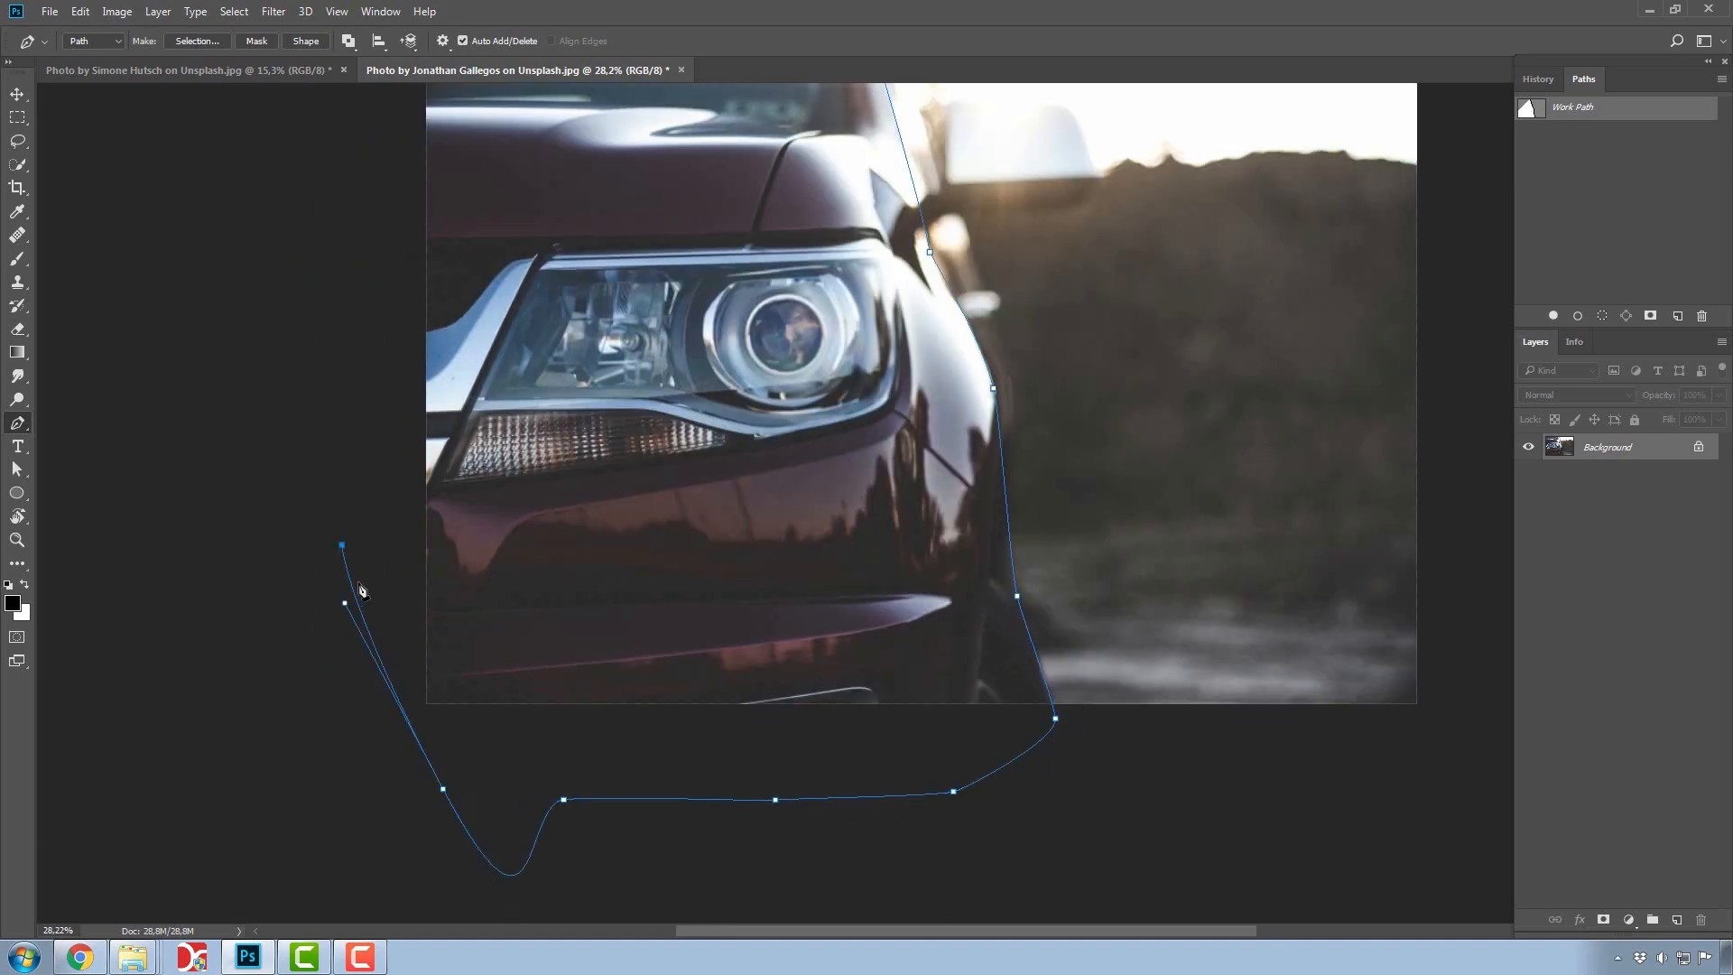
{"action": "left_click_drag", "start_coordinate": [342, 451], "coordinate": [417, 824]}
{"action": "left_click_drag", "start_coordinate": [405, 749], "coordinate": [406, 739]}
{"action": "left_click_drag", "start_coordinate": [398, 638], "coordinate": [398, 629]}
Carry the path around the photo's upper left corner and above the car, closing it at the starting anchor
{"action": "left_click", "coordinate": [407, 501]}
{"action": "left_click", "coordinate": [443, 430]}
{"action": "left_click", "coordinate": [582, 417]}
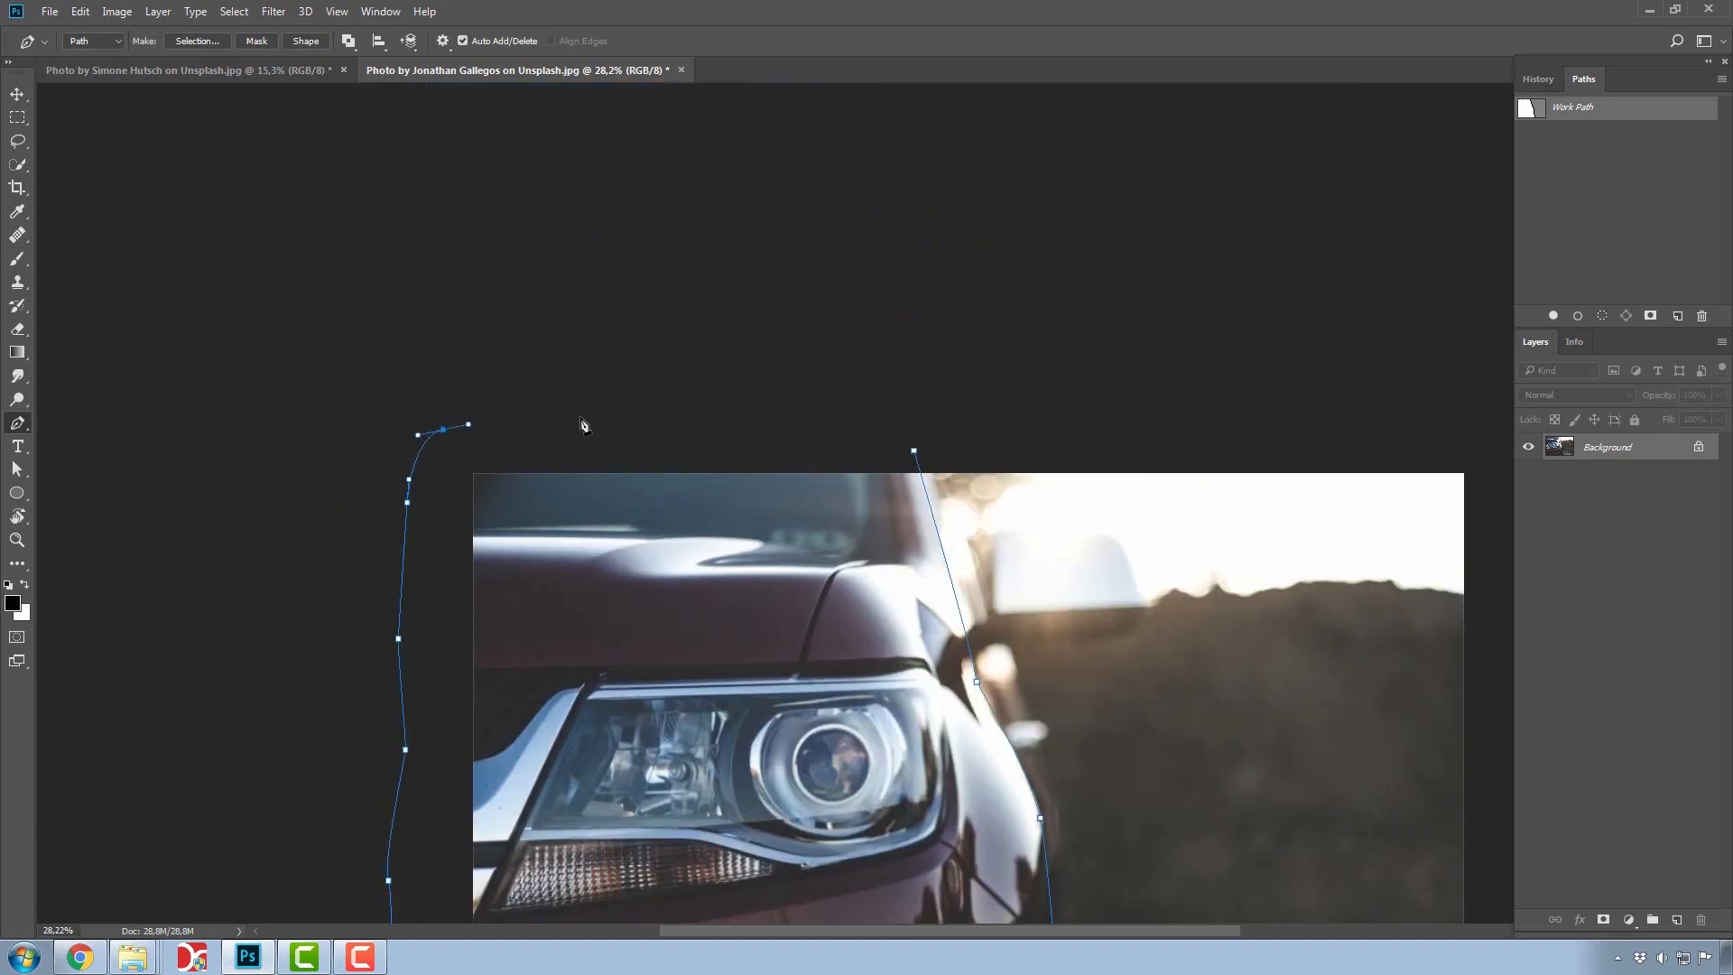
{"action": "left_click", "coordinate": [678, 419]}
{"action": "left_click", "coordinate": [777, 415]}
{"action": "left_click", "coordinate": [801, 417]}
{"action": "left_click", "coordinate": [873, 417]}
{"action": "left_click", "coordinate": [915, 452]}
{"action": "left_click_drag", "start_coordinate": [1053, 535], "coordinate": [932, 255]}
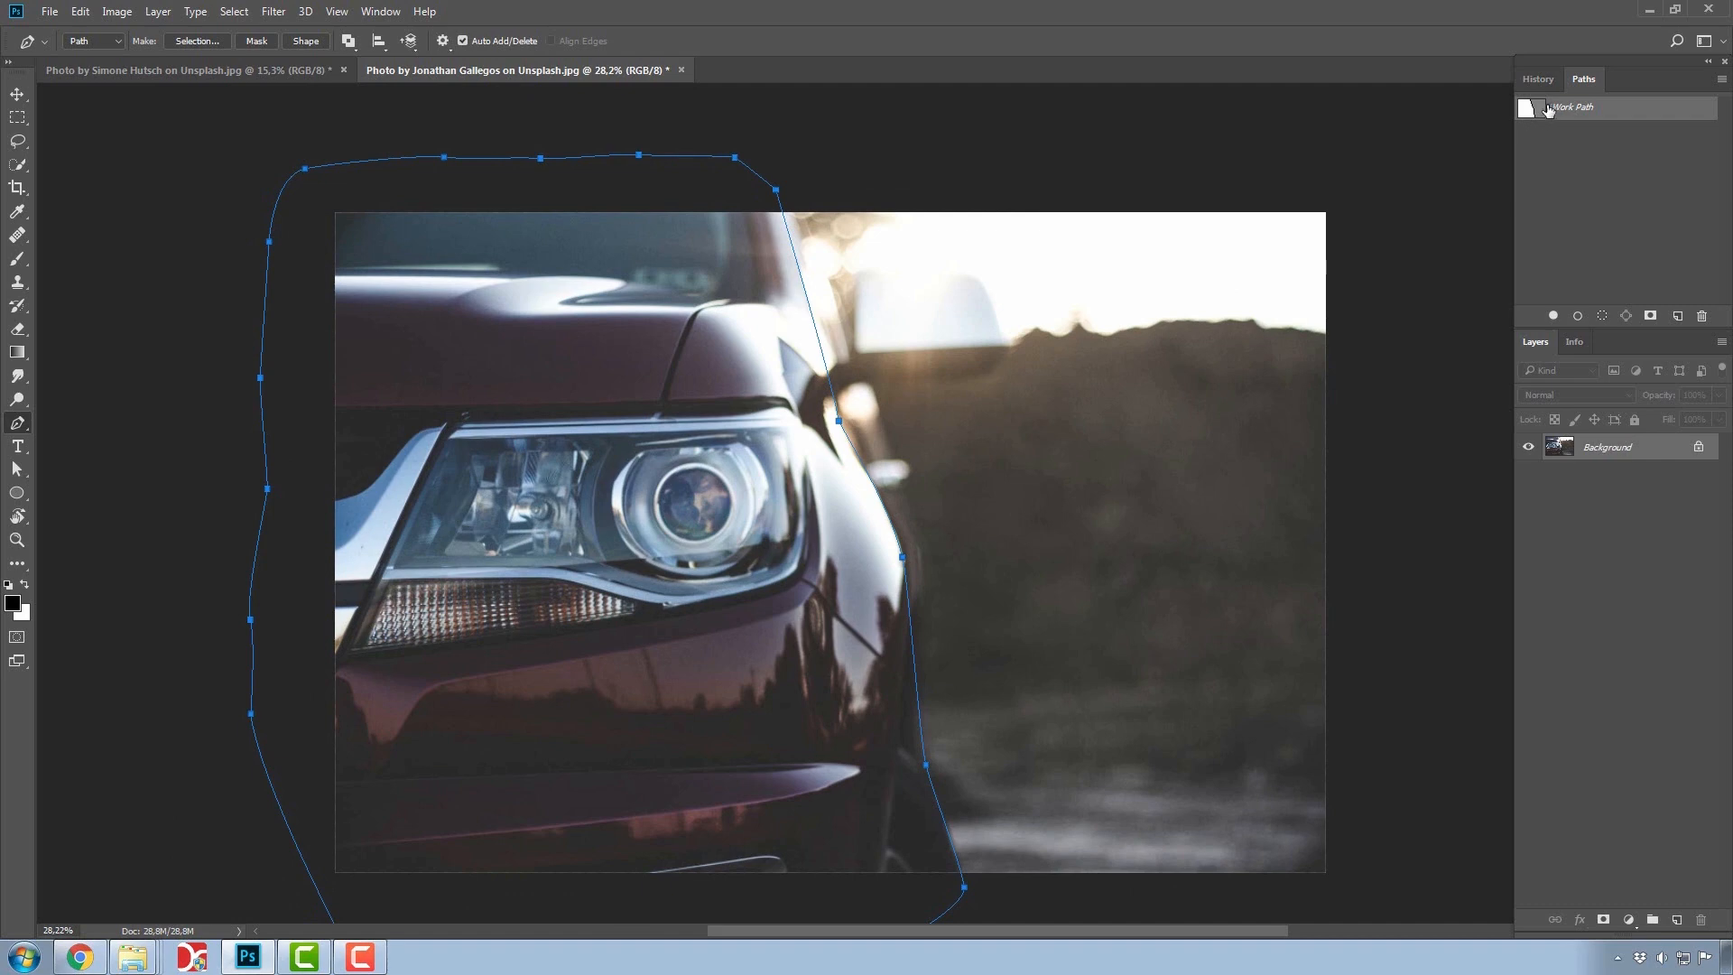
Save the work path under the name Car and deselect it
{"action": "double_click", "coordinate": [1547, 109]}
{"action": "type", "text": "C"}
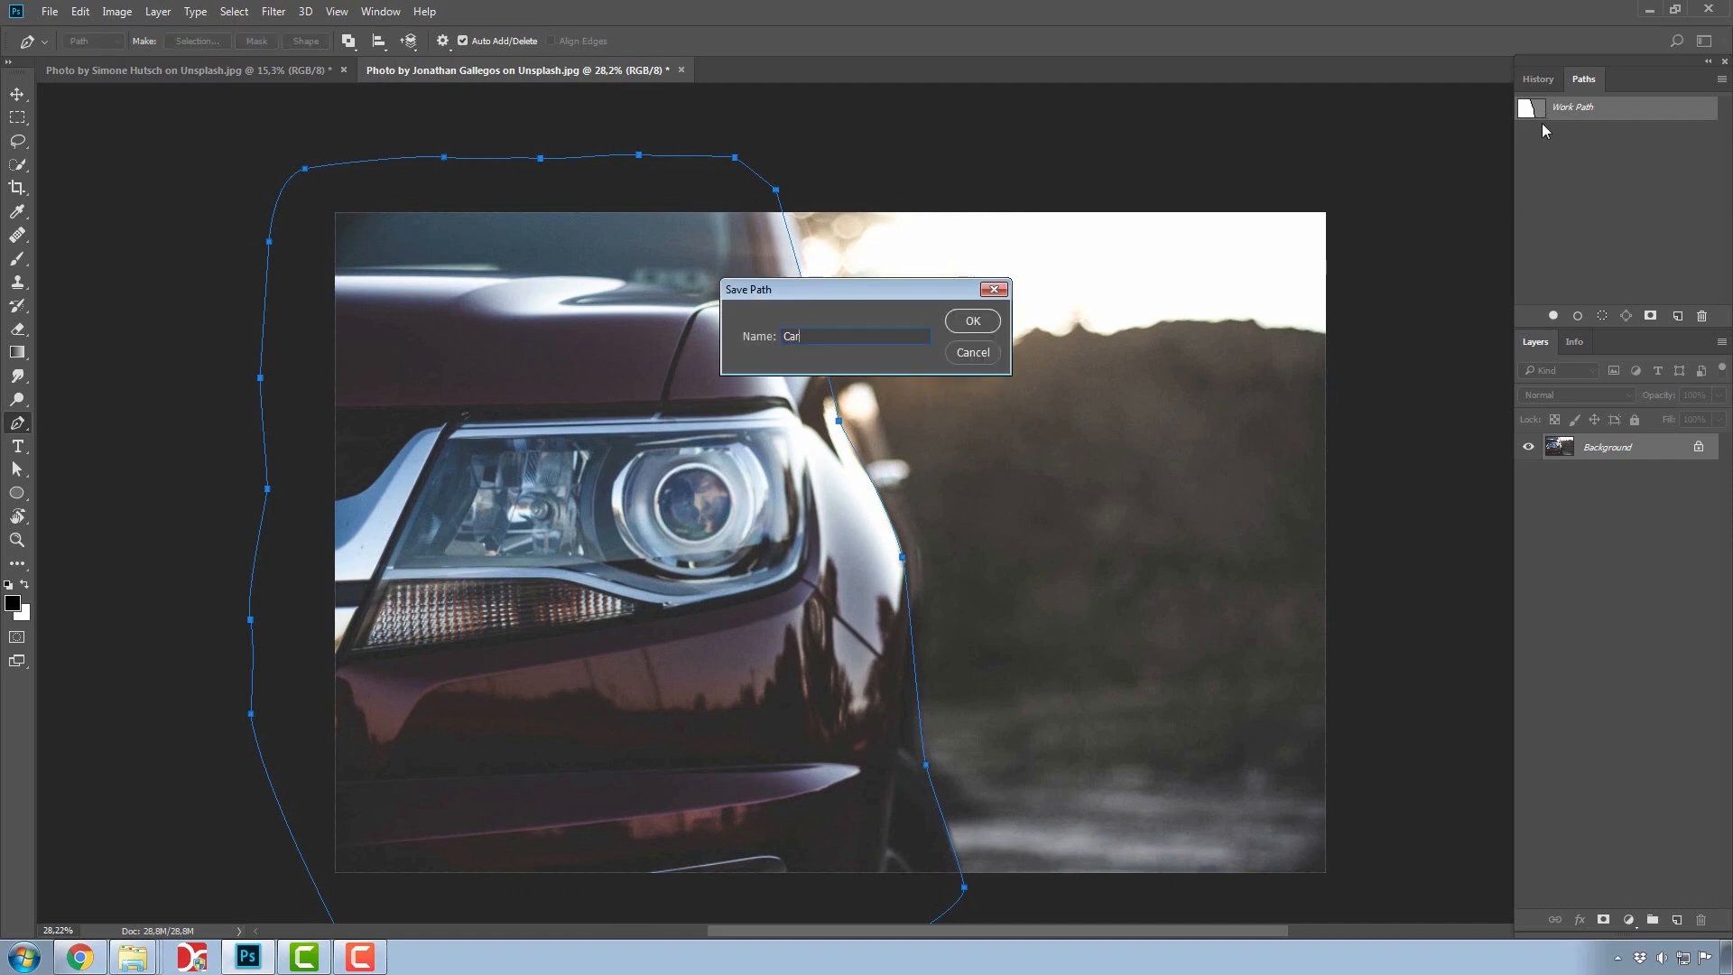
{"action": "type", "text": "ar"}
{"action": "key", "text": "Return"}
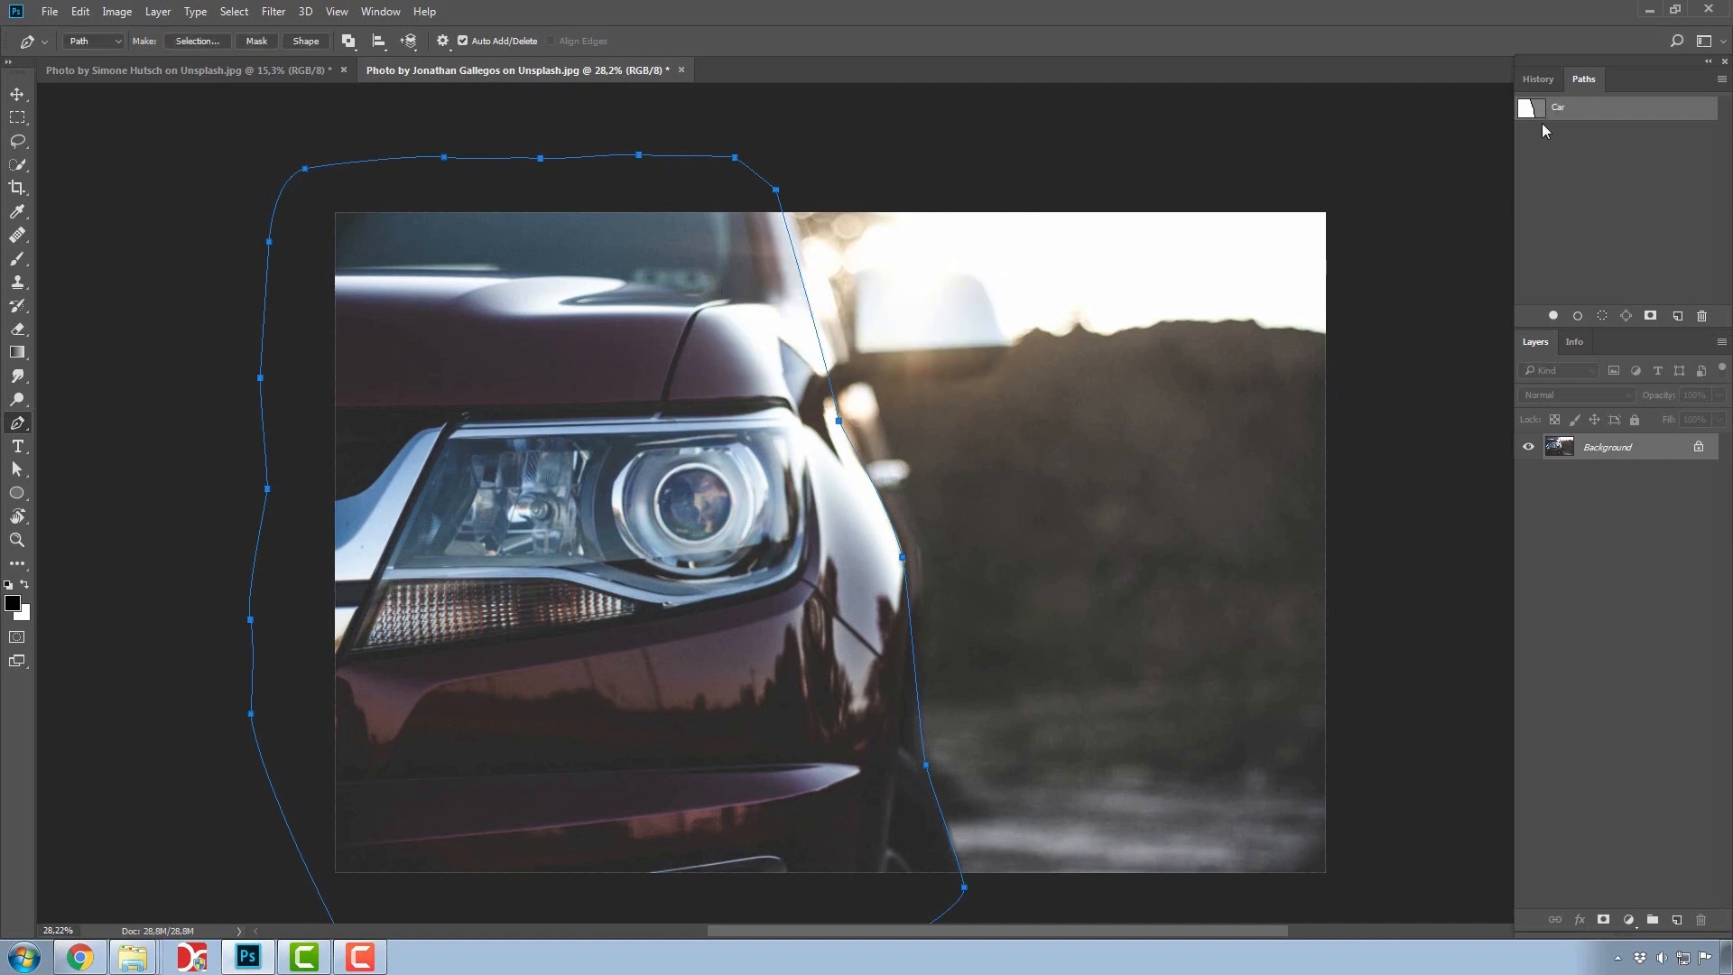
{"action": "left_click", "coordinate": [1590, 193]}
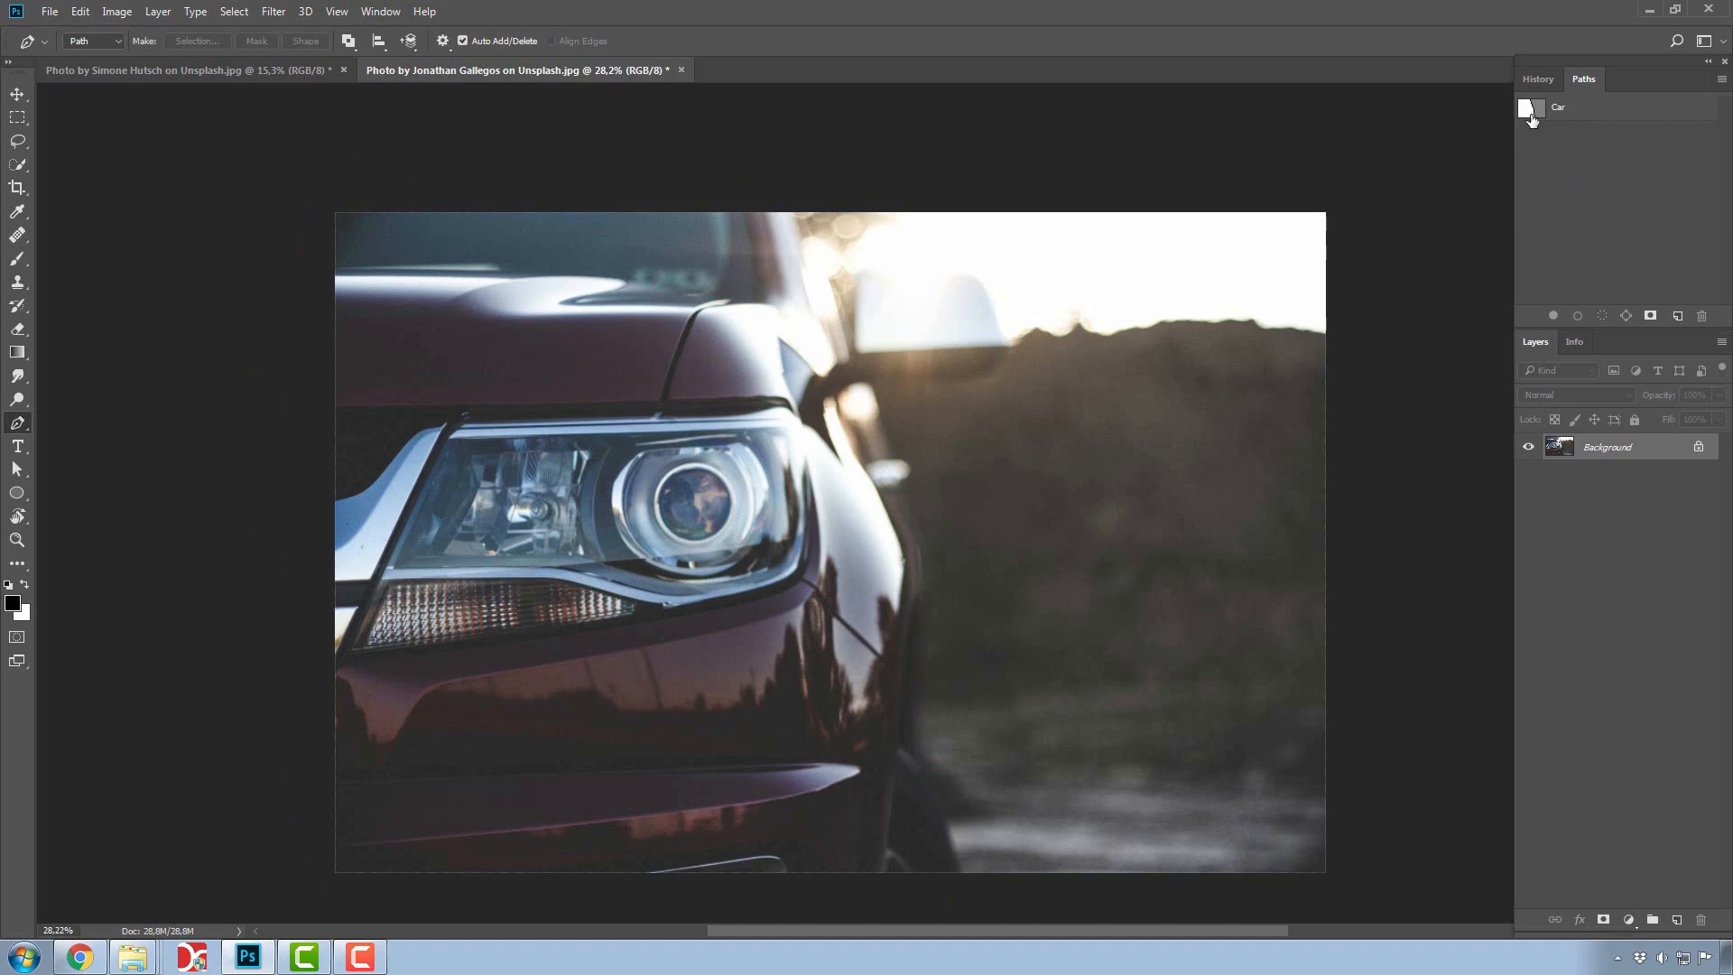